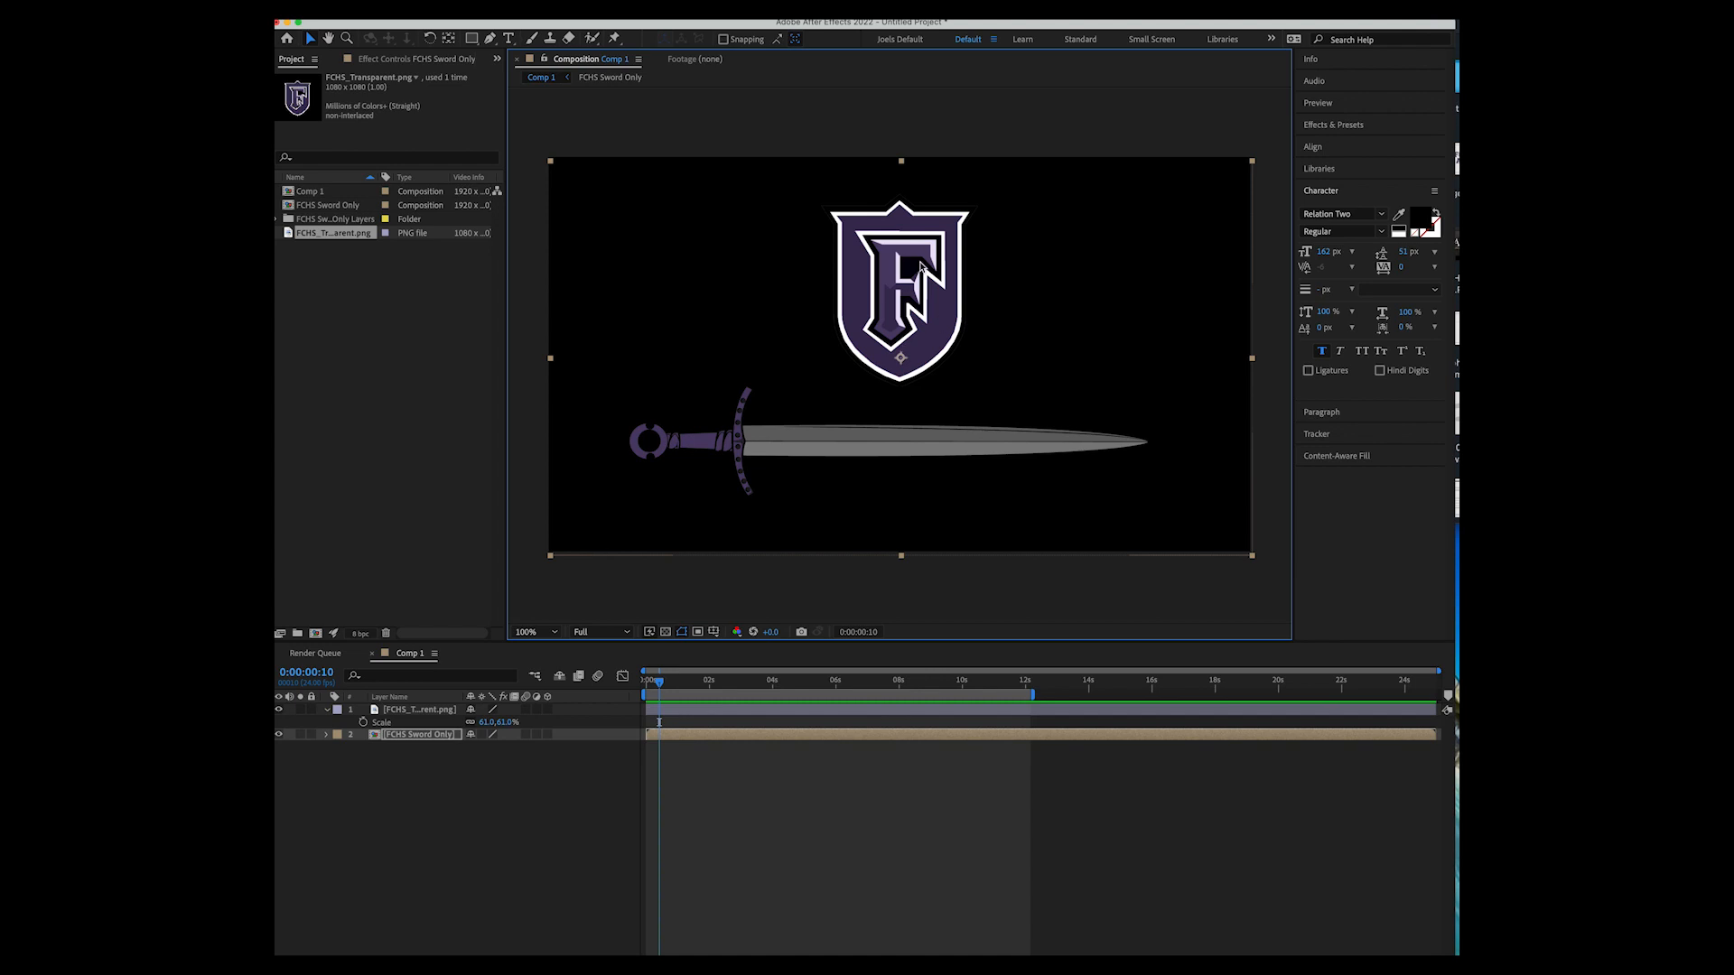
Move the playhead to 0:00:01:09 and inspect the crest and sword layers by hiding and showing each one.
mouse_move(660, 684)
mouse_down()
mouse_move(708, 683)
mouse_move(689, 683)
mouse_up()
click(366, 712)
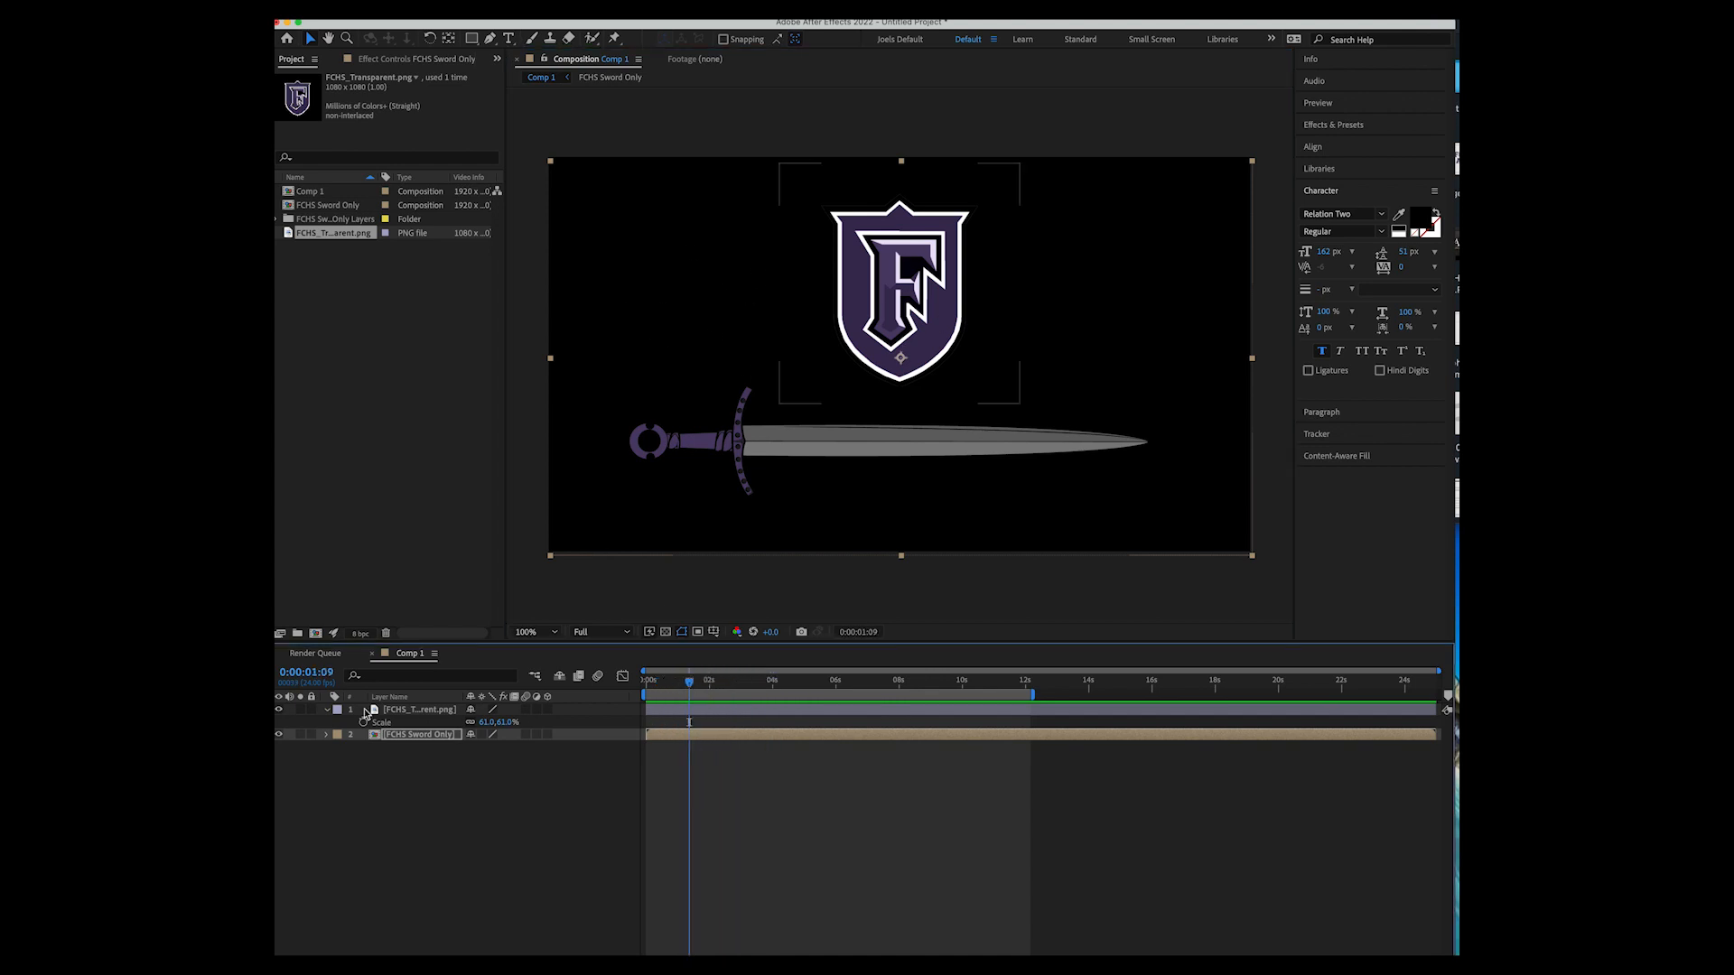
click(278, 710)
click(278, 734)
click(278, 735)
click(278, 710)
click(279, 710)
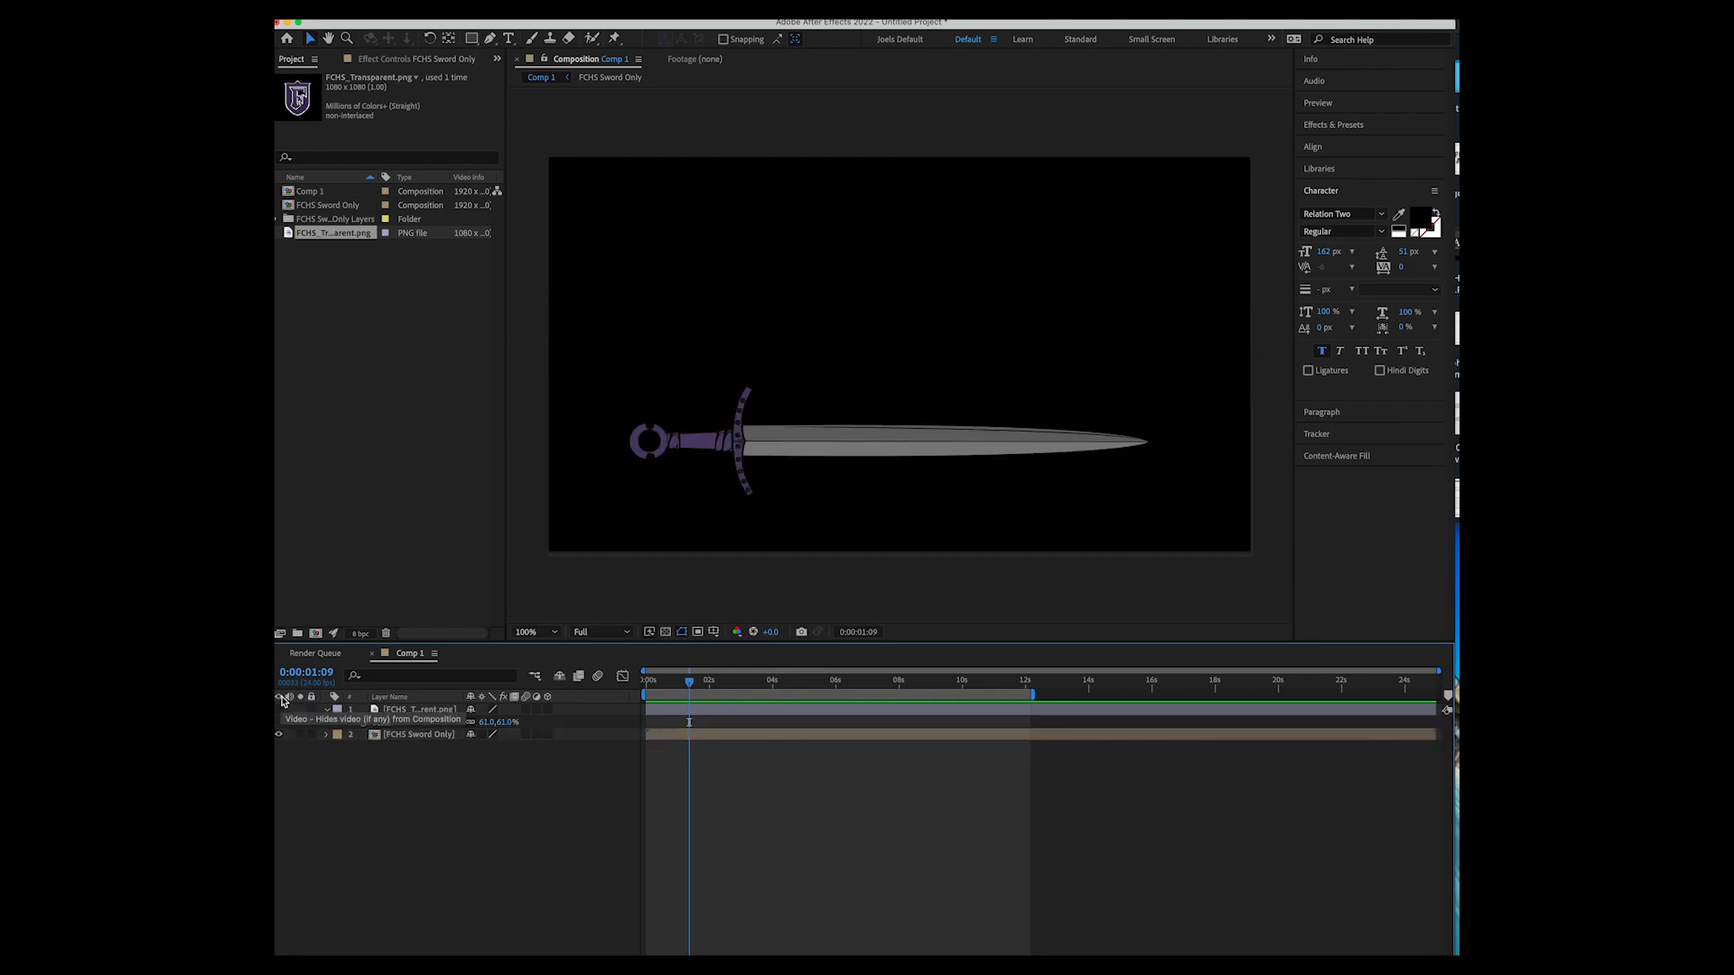
click(278, 710)
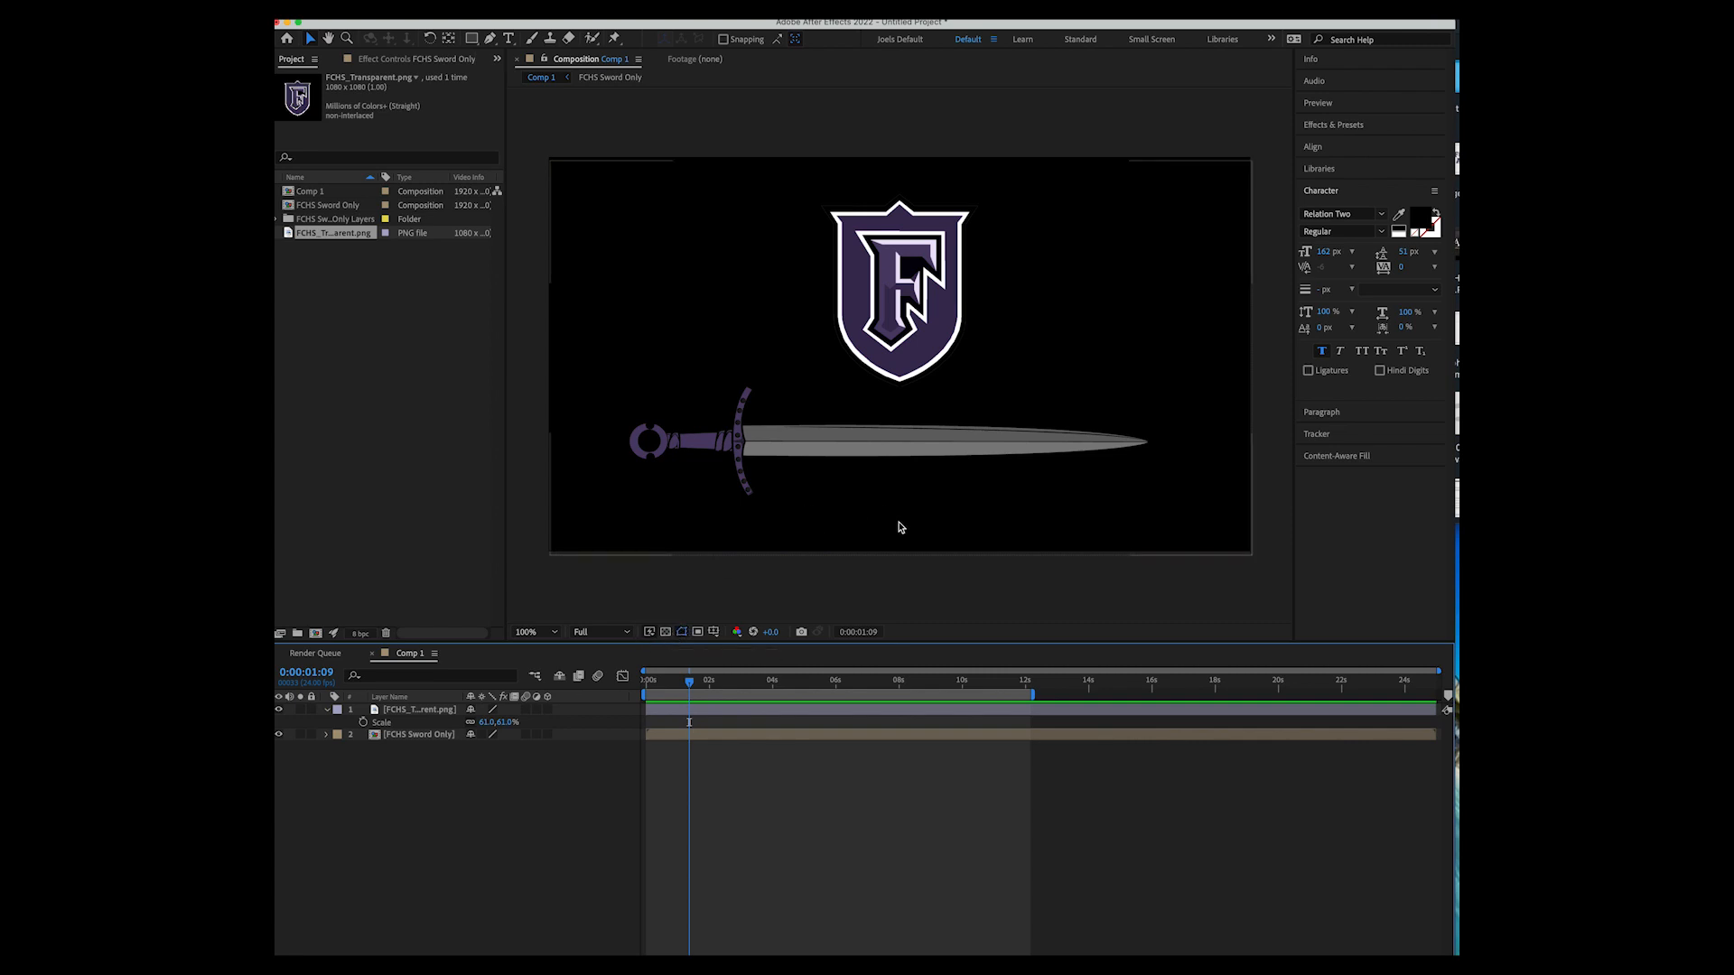
Compare the composition against the black background and the transparency grid, leaving the transparency grid on.
click(667, 632)
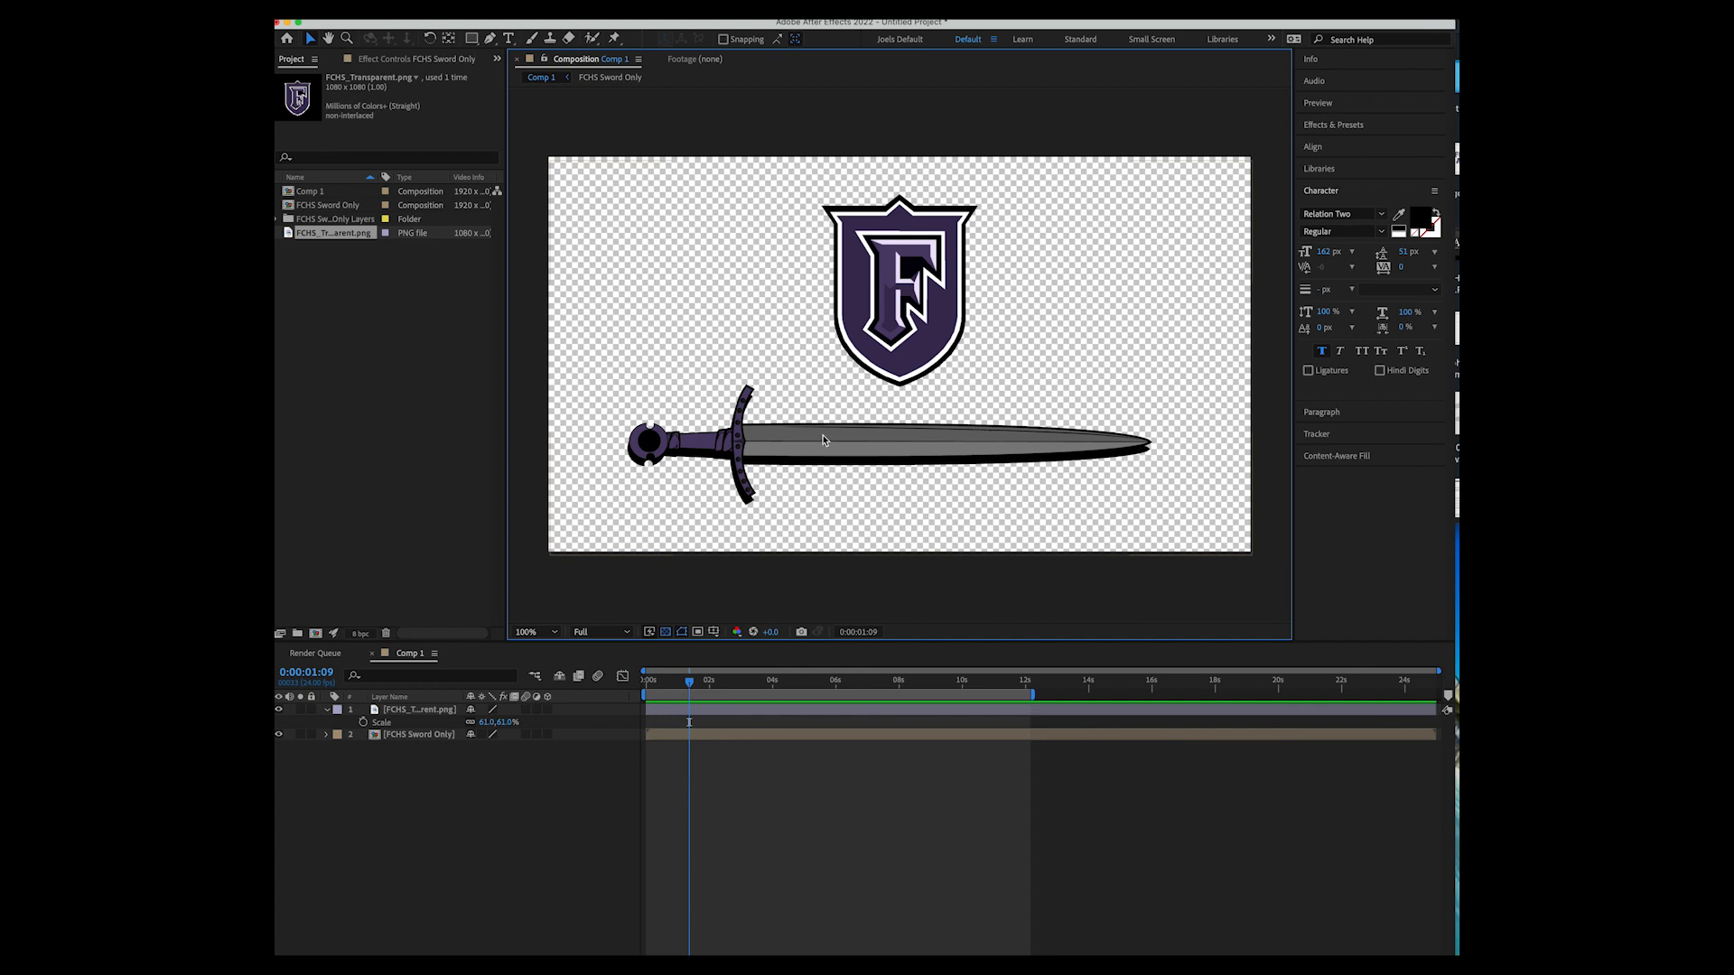
click(667, 633)
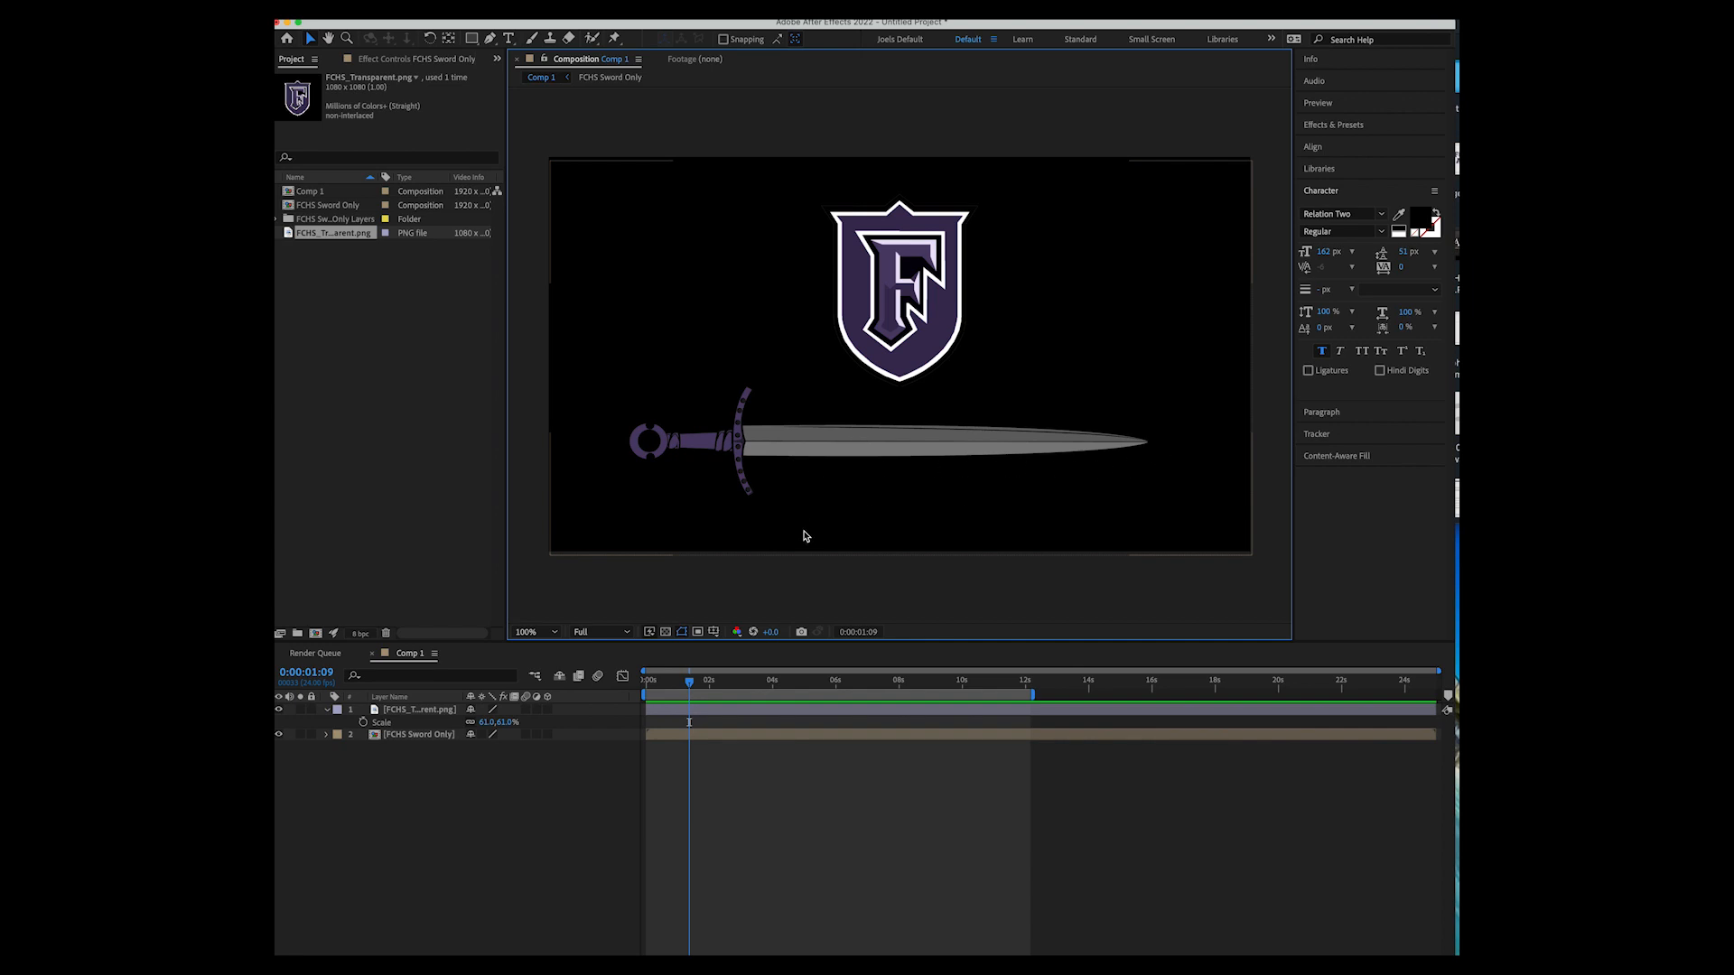
click(665, 632)
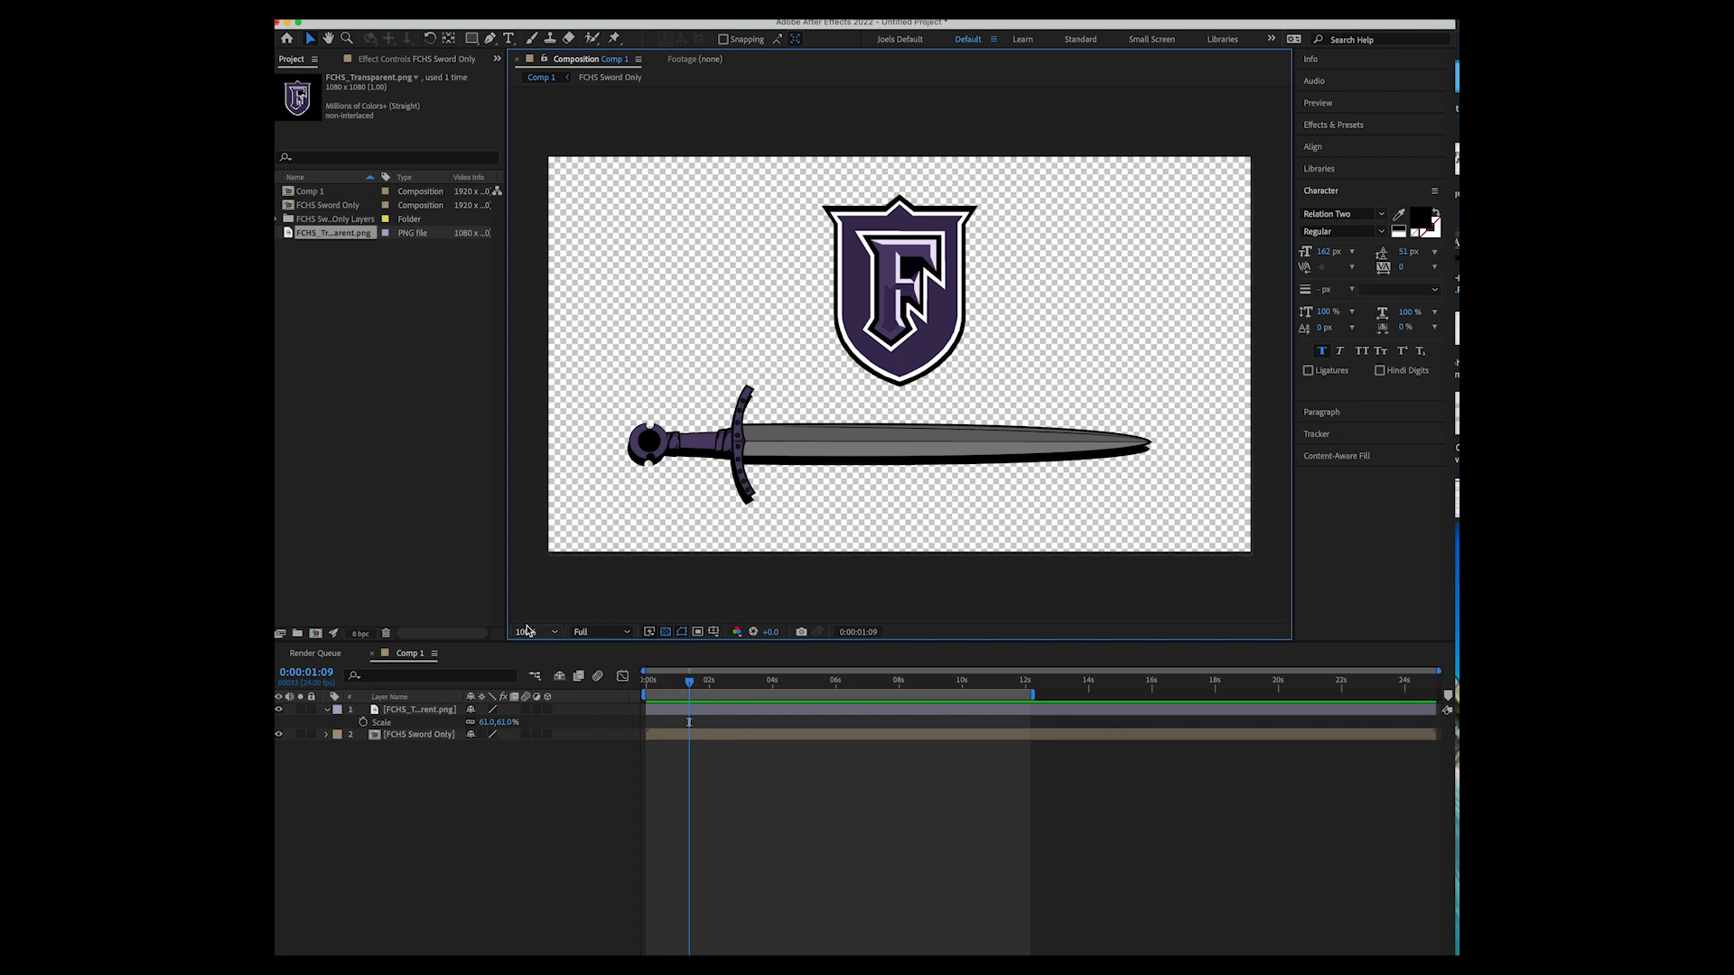
Create a pure red solid layer at 1920 x 1080 px in Comp 1.
click(472, 2)
mouse_move(493, 4)
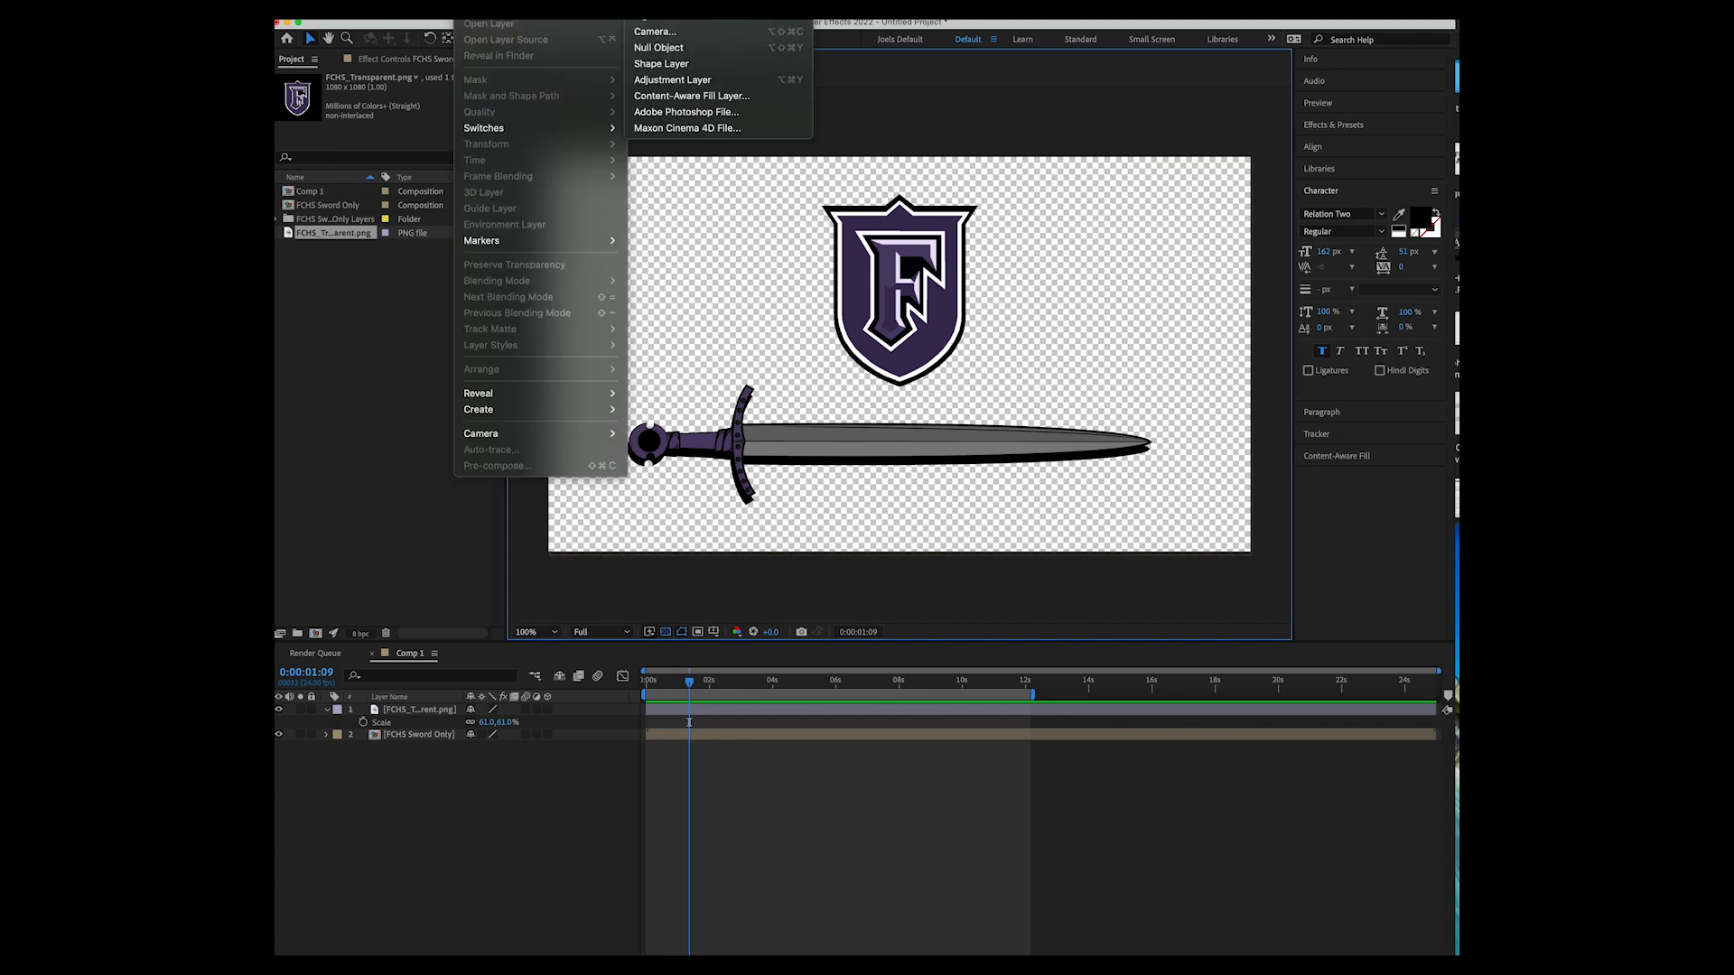
click(668, 18)
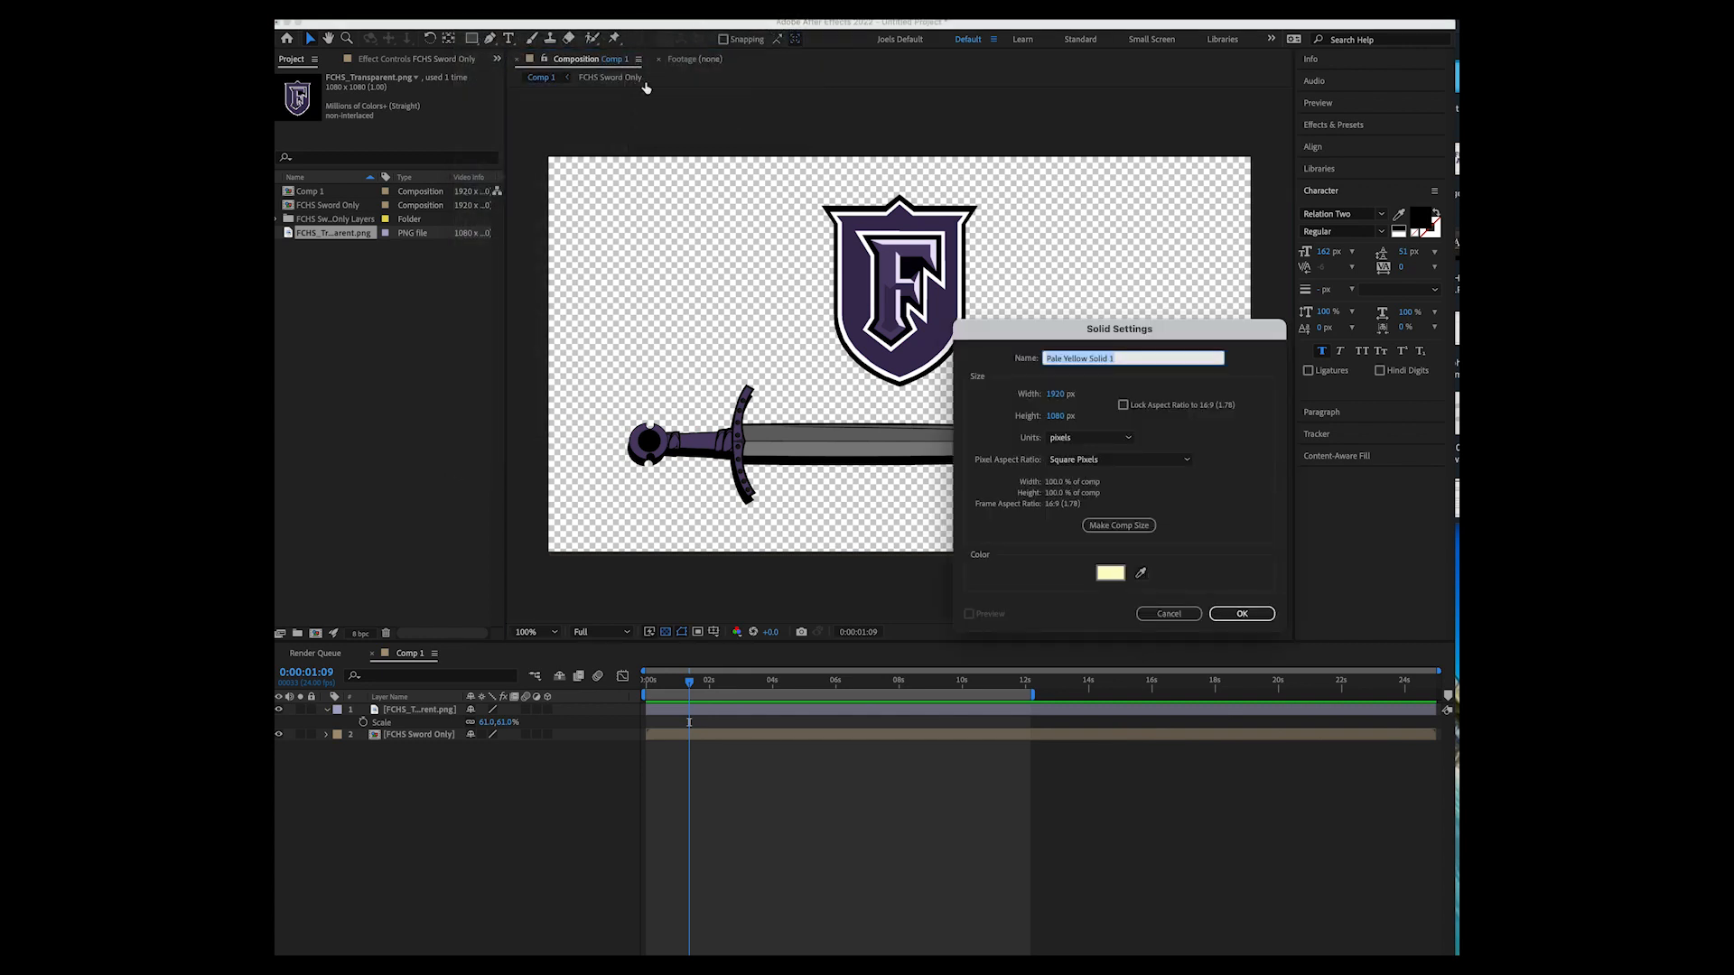
click(1116, 574)
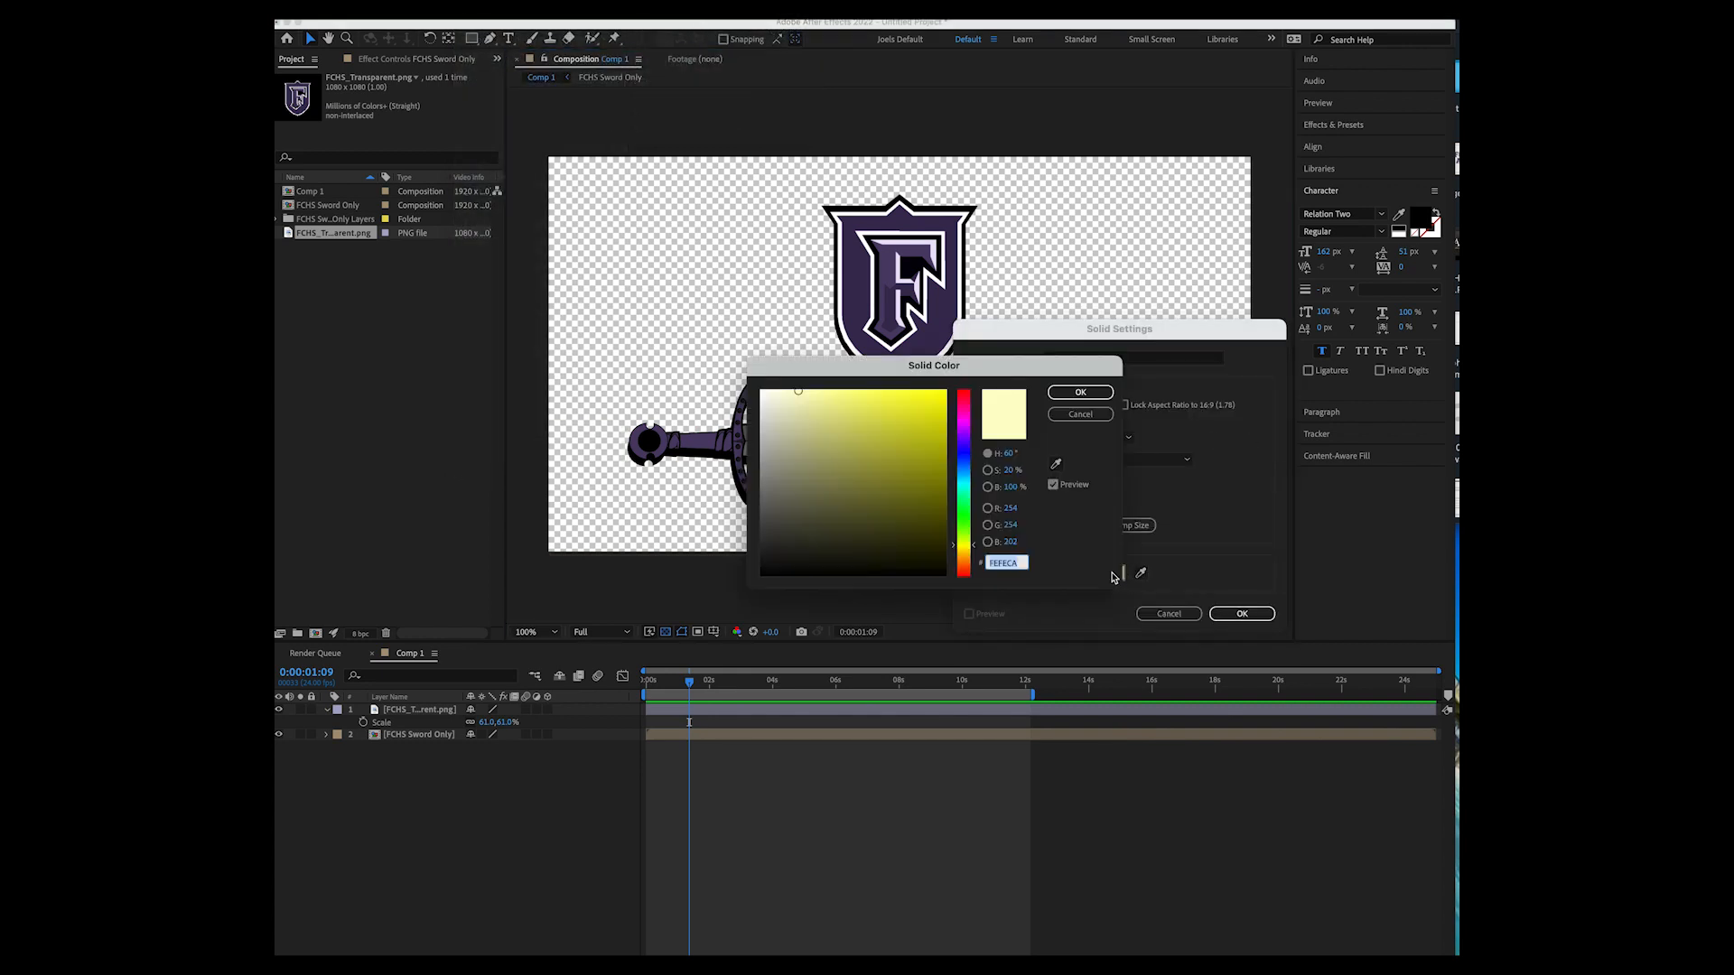
click(967, 395)
click(1080, 392)
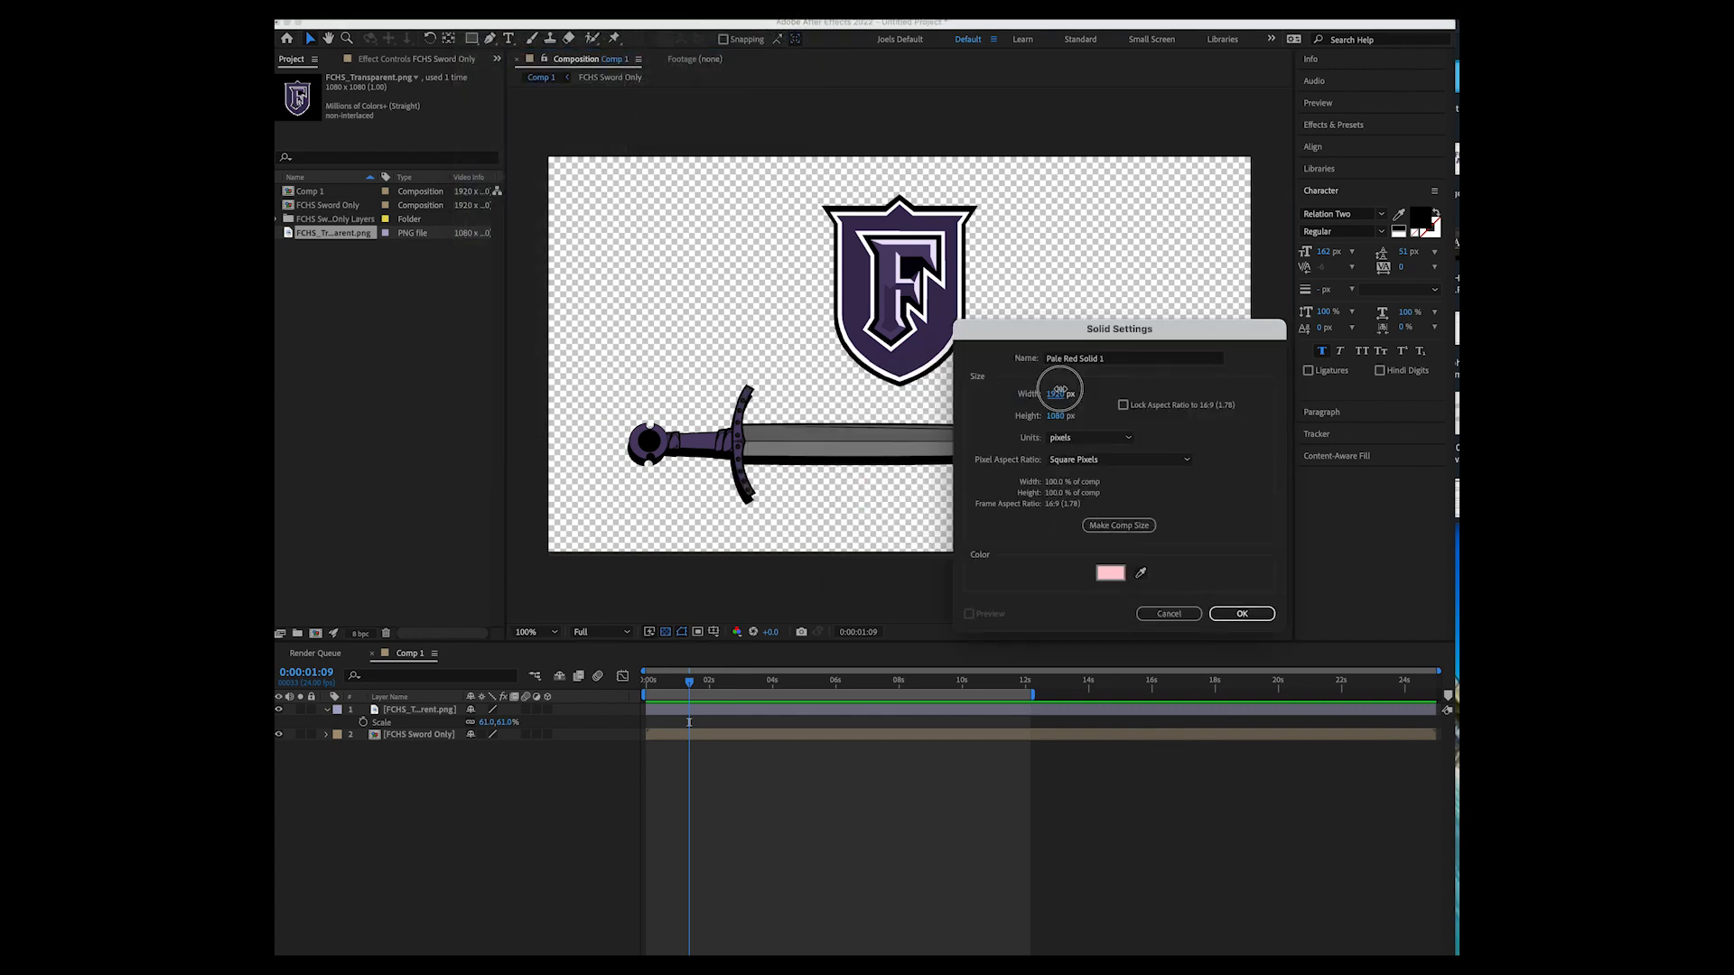
click(1110, 573)
click(944, 395)
click(1081, 392)
click(1241, 613)
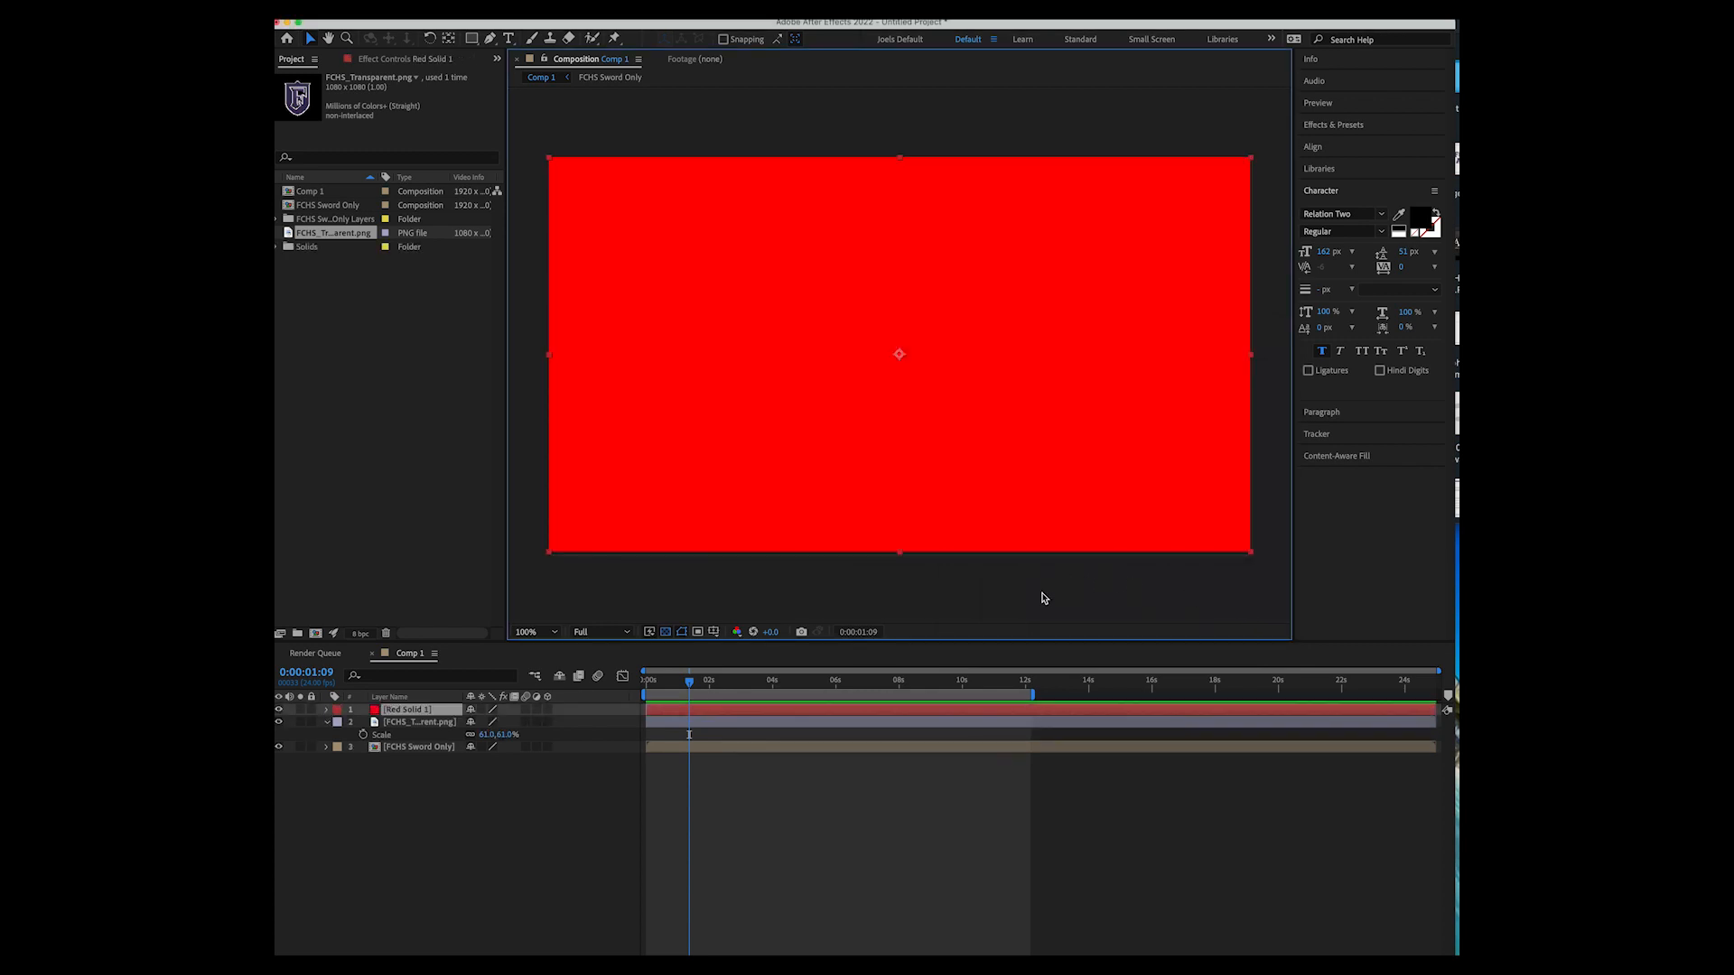
Place the red solid beneath the crest and sword layers as a test background, and delete it.
drag(398, 709, 386, 763)
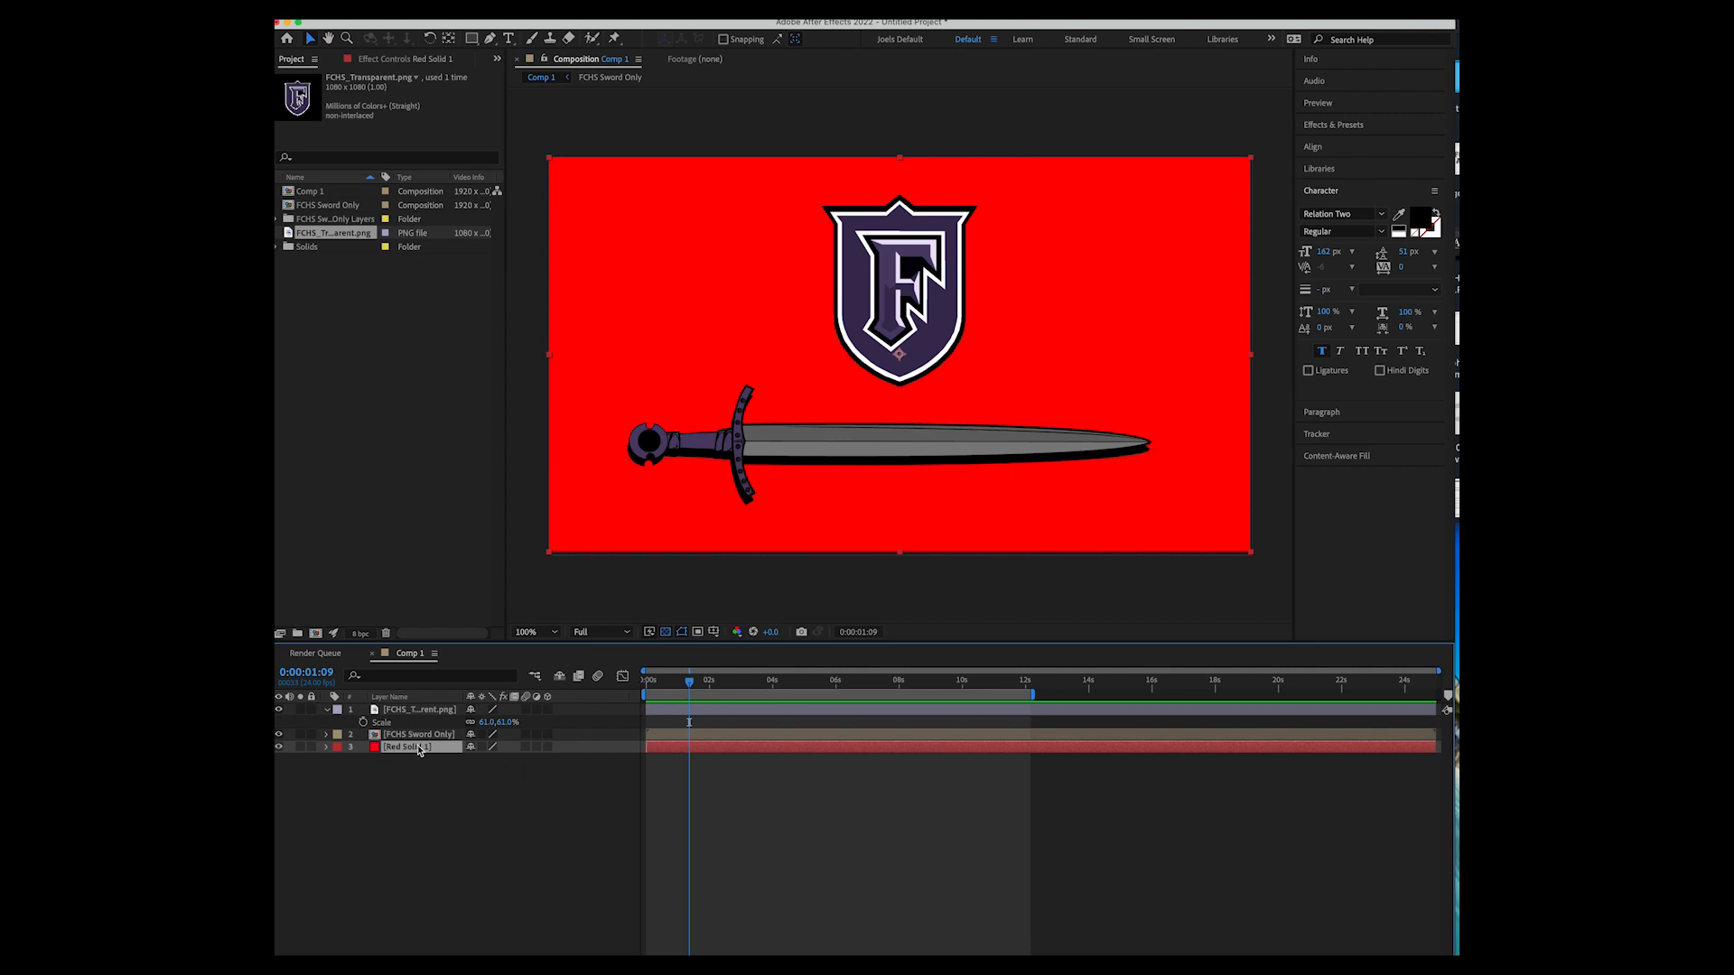
key(Delete)
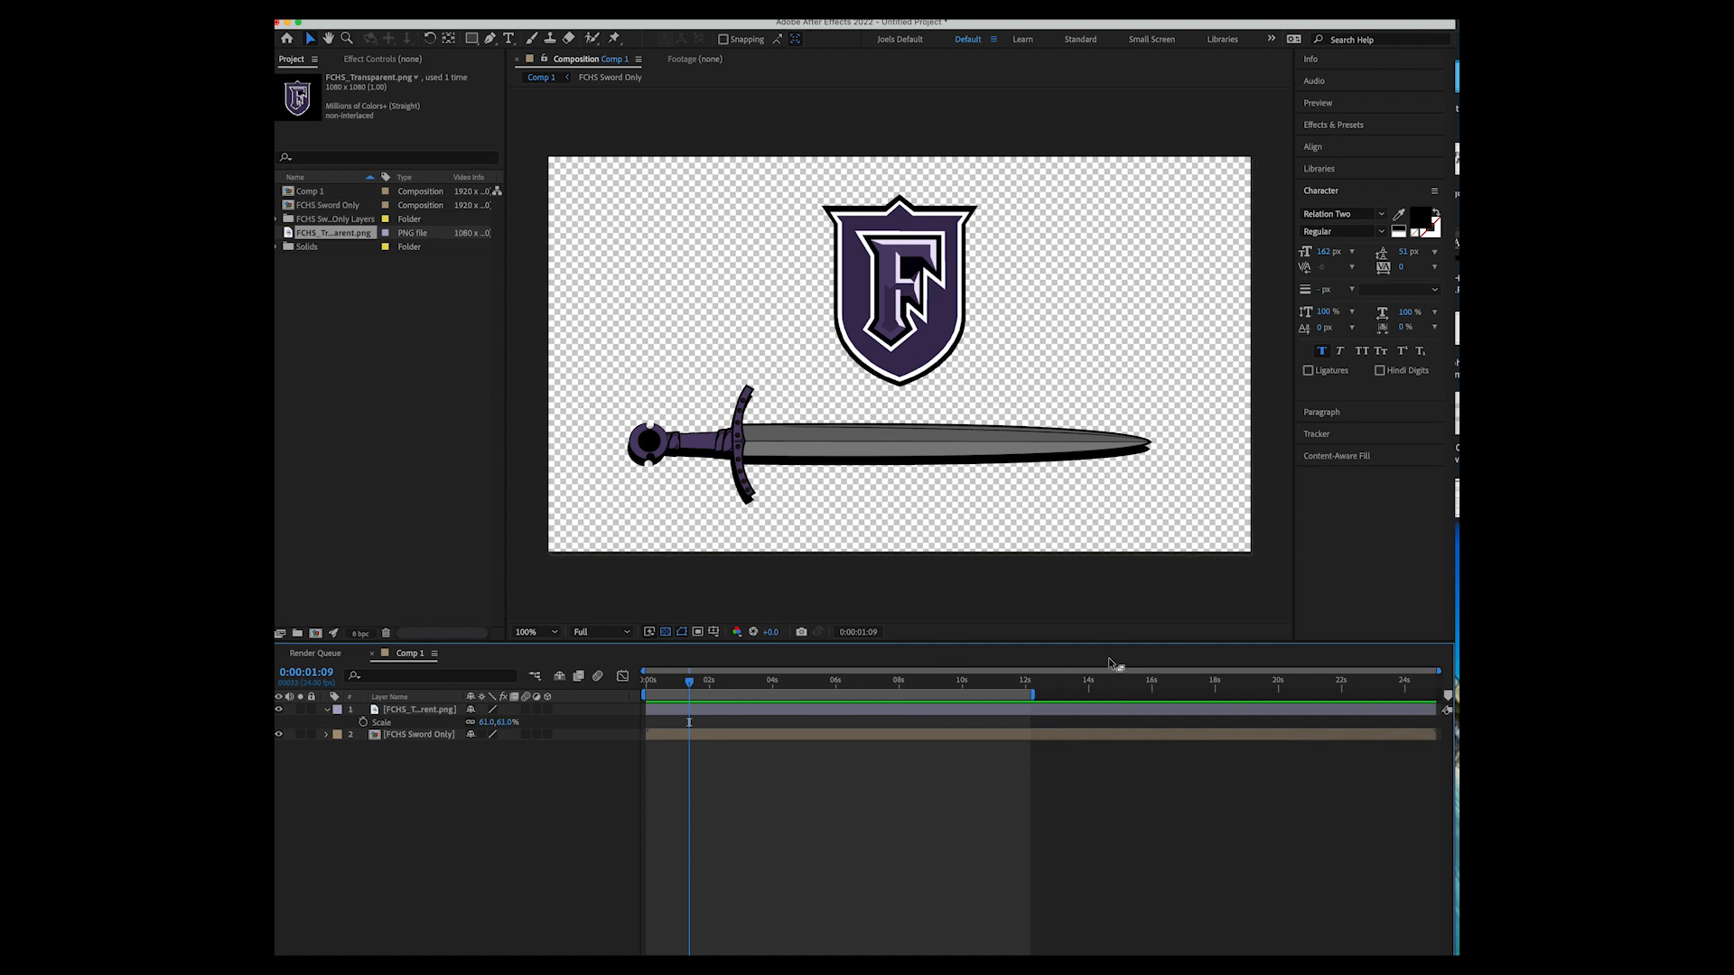
Shorten the work area to end at about 4 seconds and place the playhead at 0:00:02:22.
drag(664, 683, 708, 723)
drag(1035, 695, 739, 687)
click(750, 687)
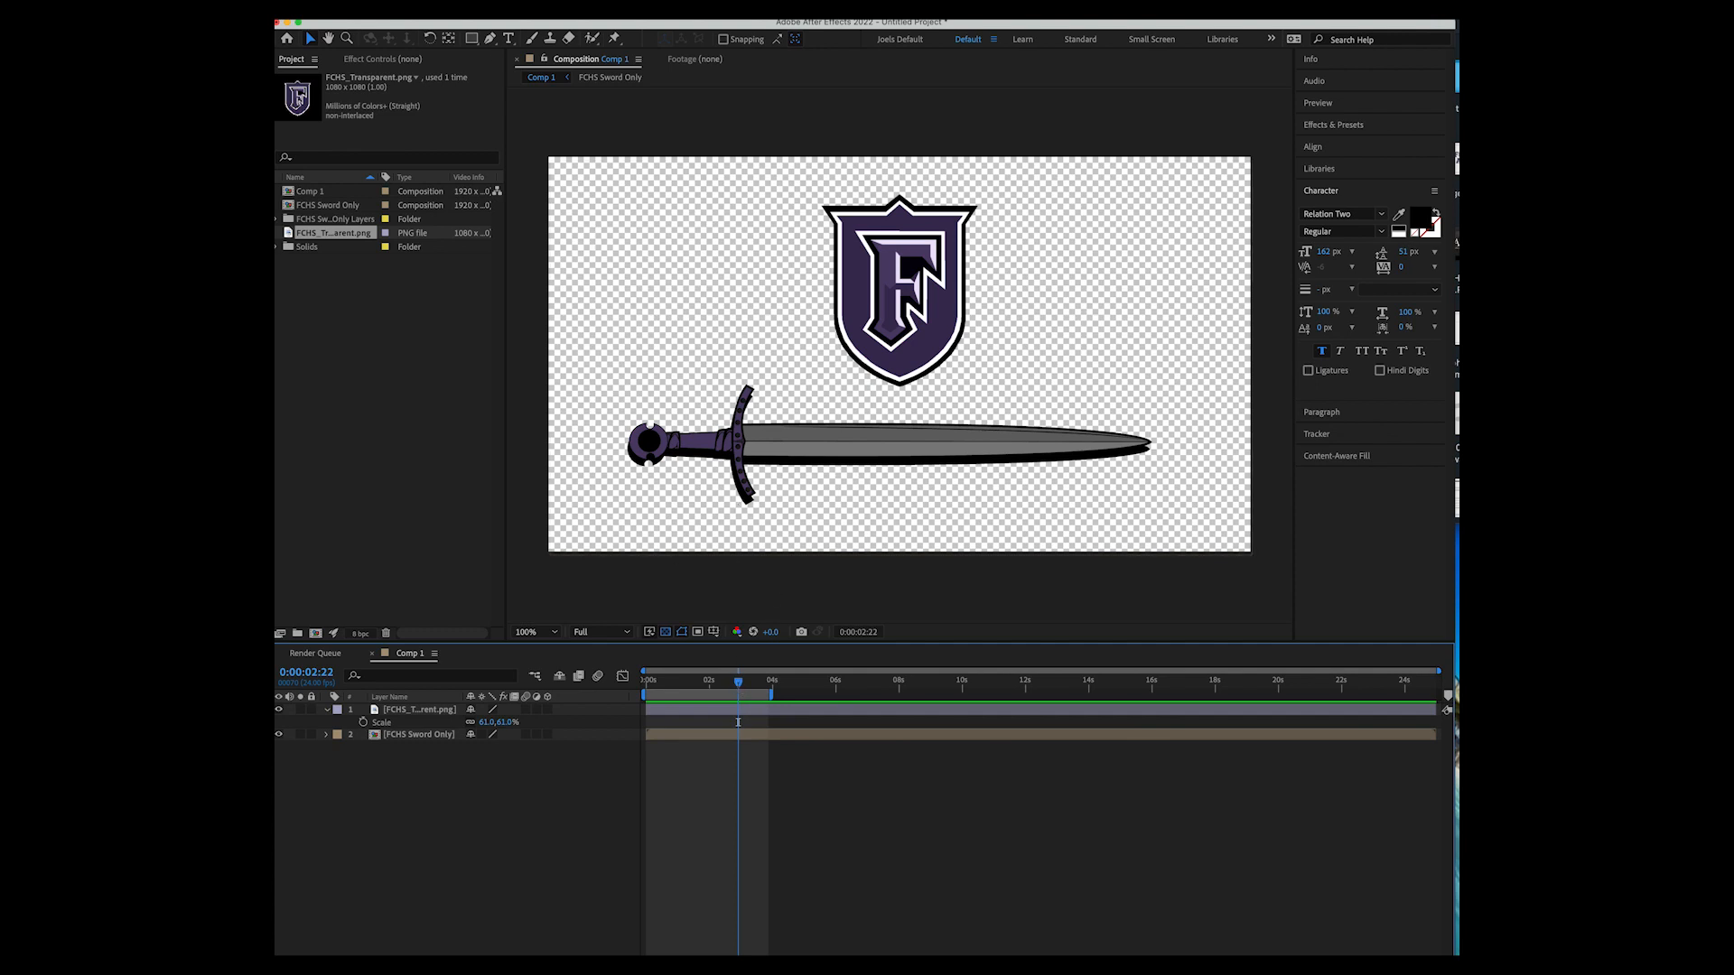
Add Comp 1 to the Render Queue for export.
click(332, 3)
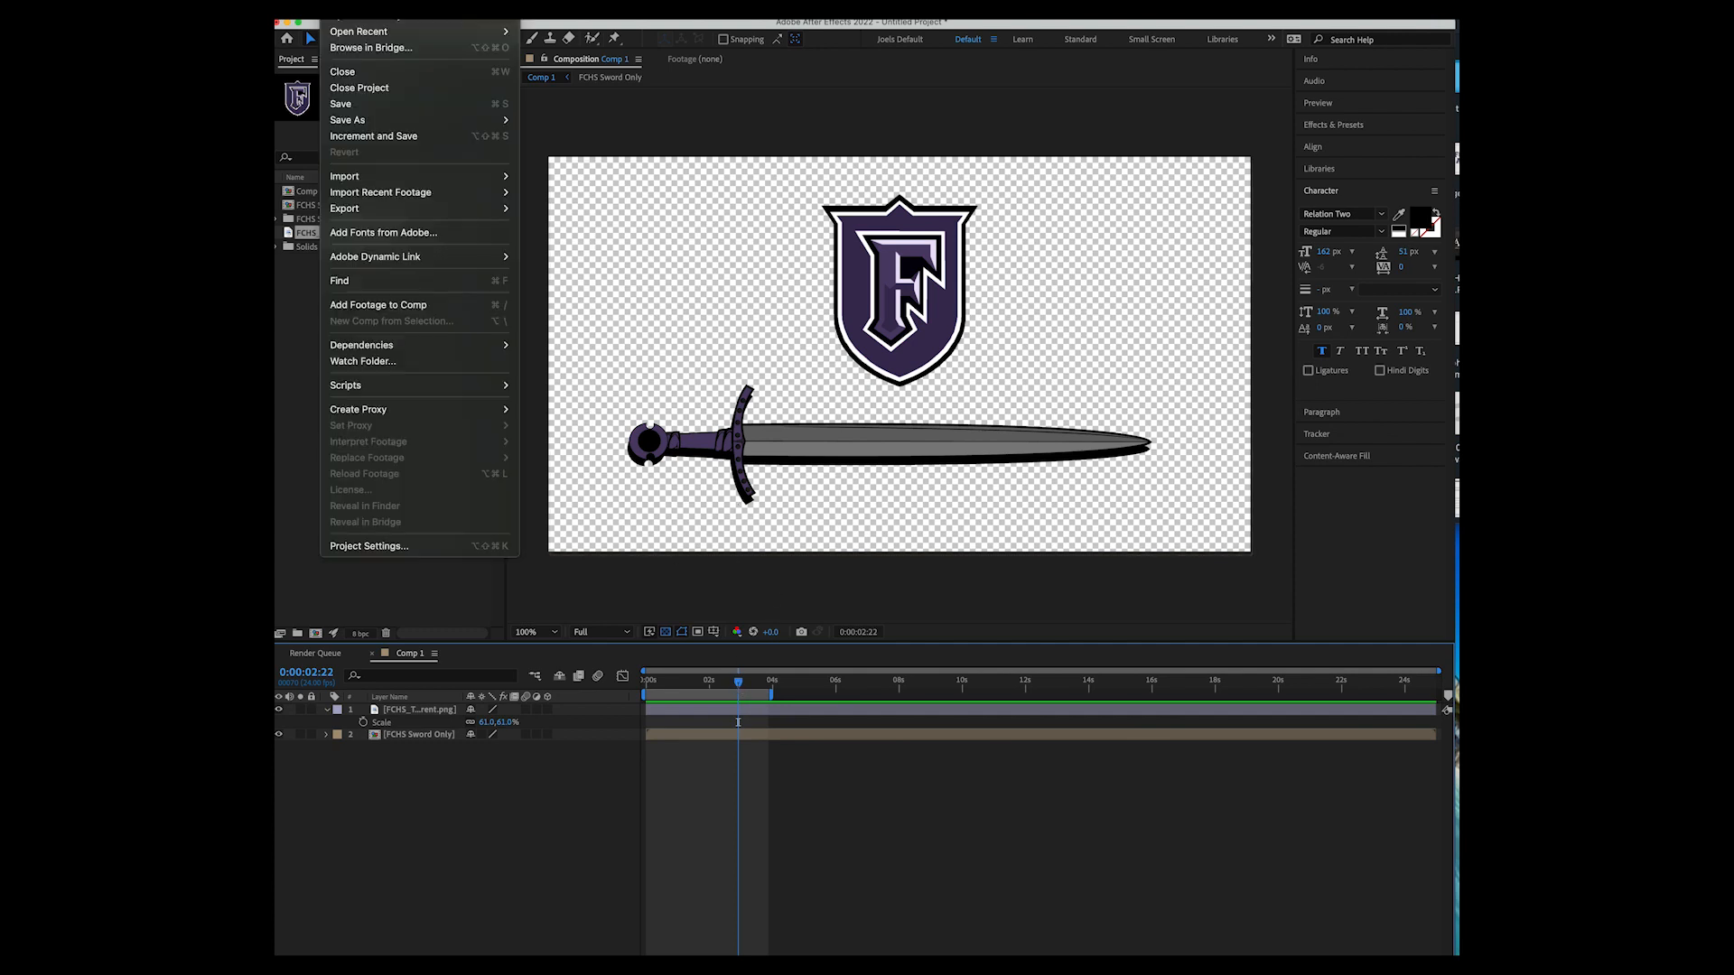
mouse_move(469, 213)
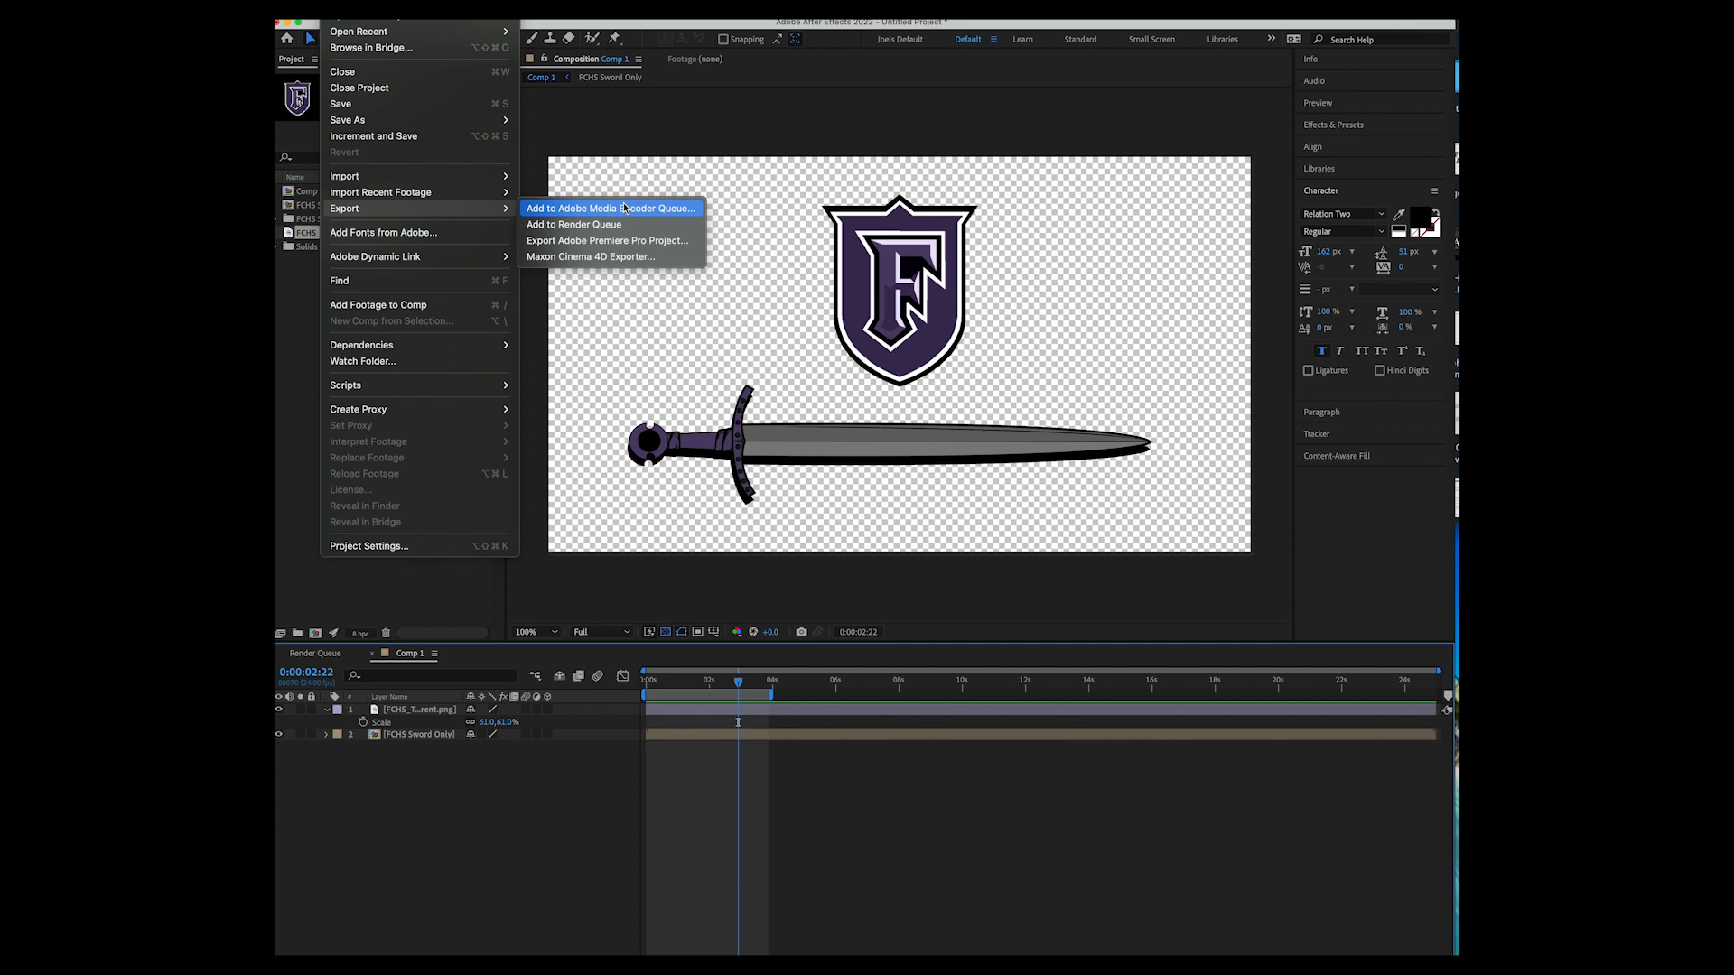
click(566, 224)
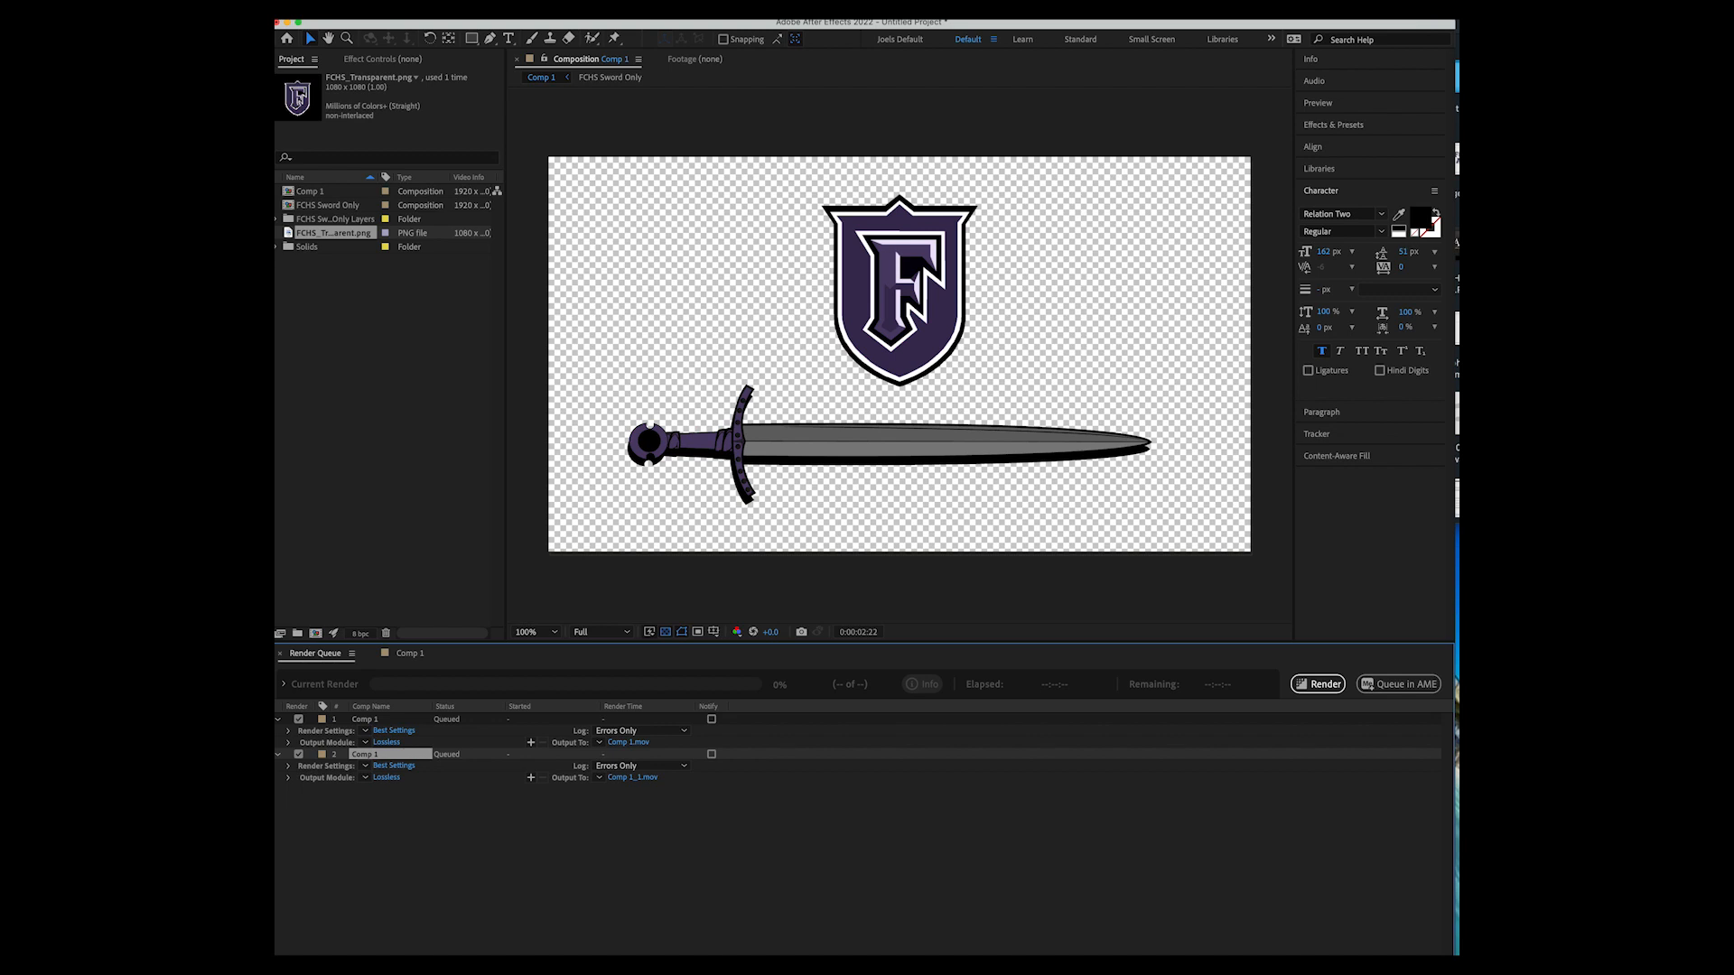
Set the output module of the second Comp 1 render item to RGB + Alpha channels, keeping the QuickTime format.
mouse_move(1018, 952)
click(385, 778)
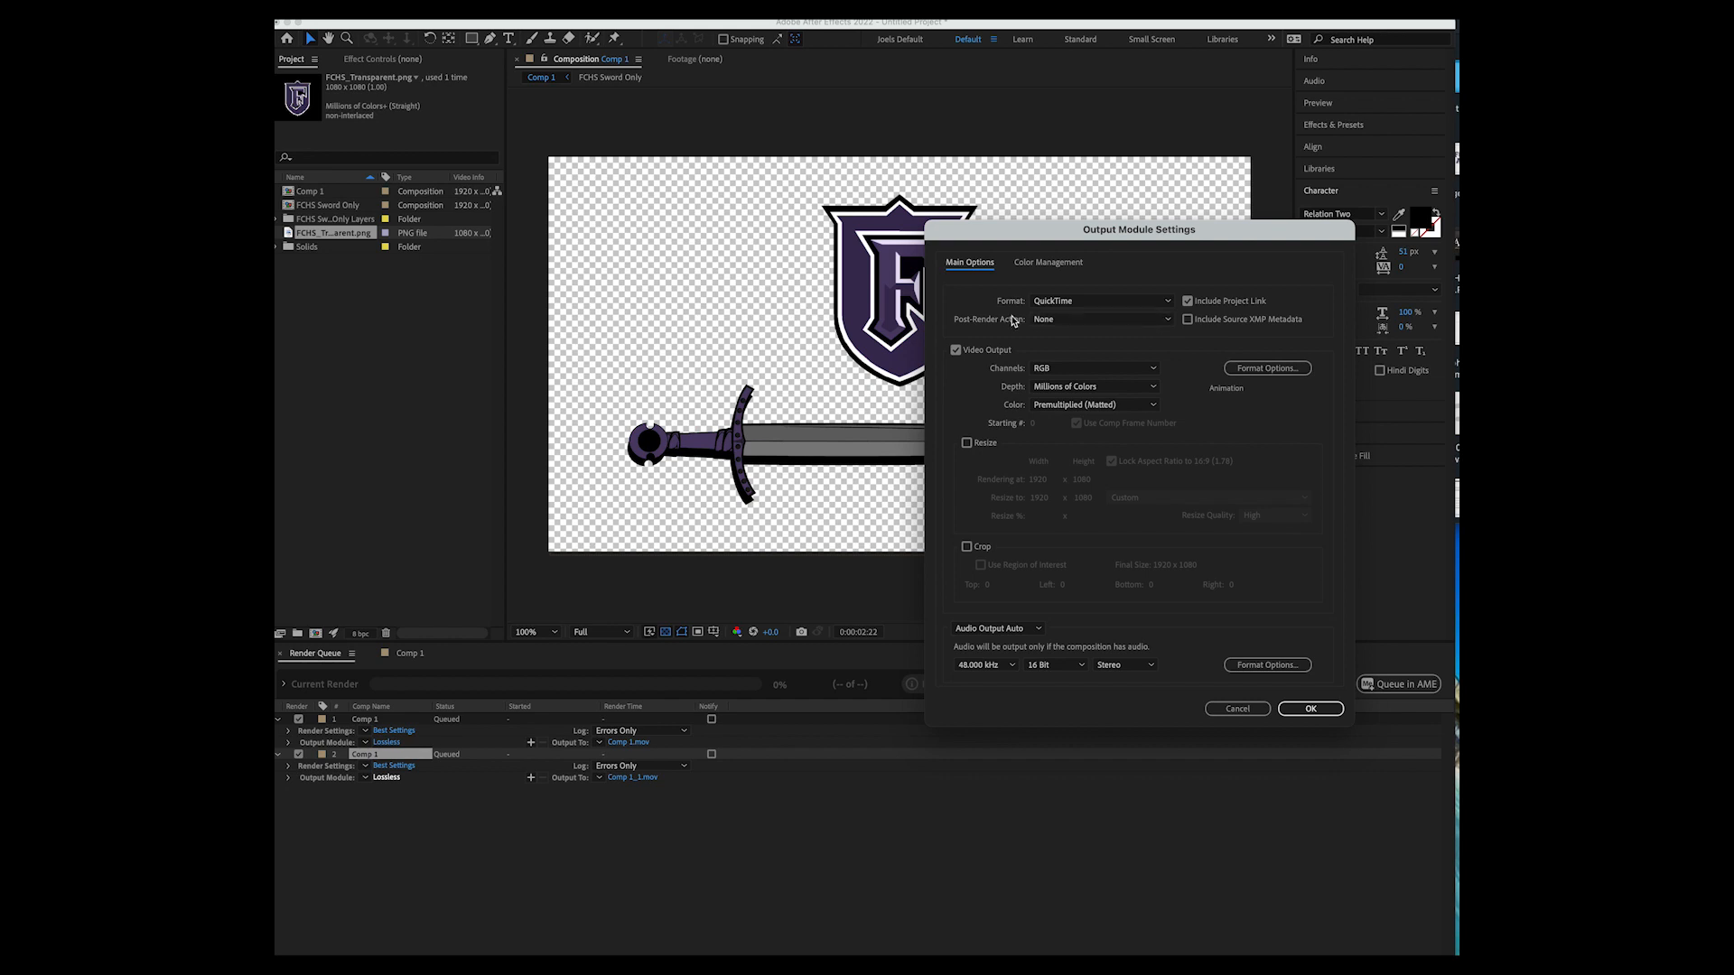
click(1156, 369)
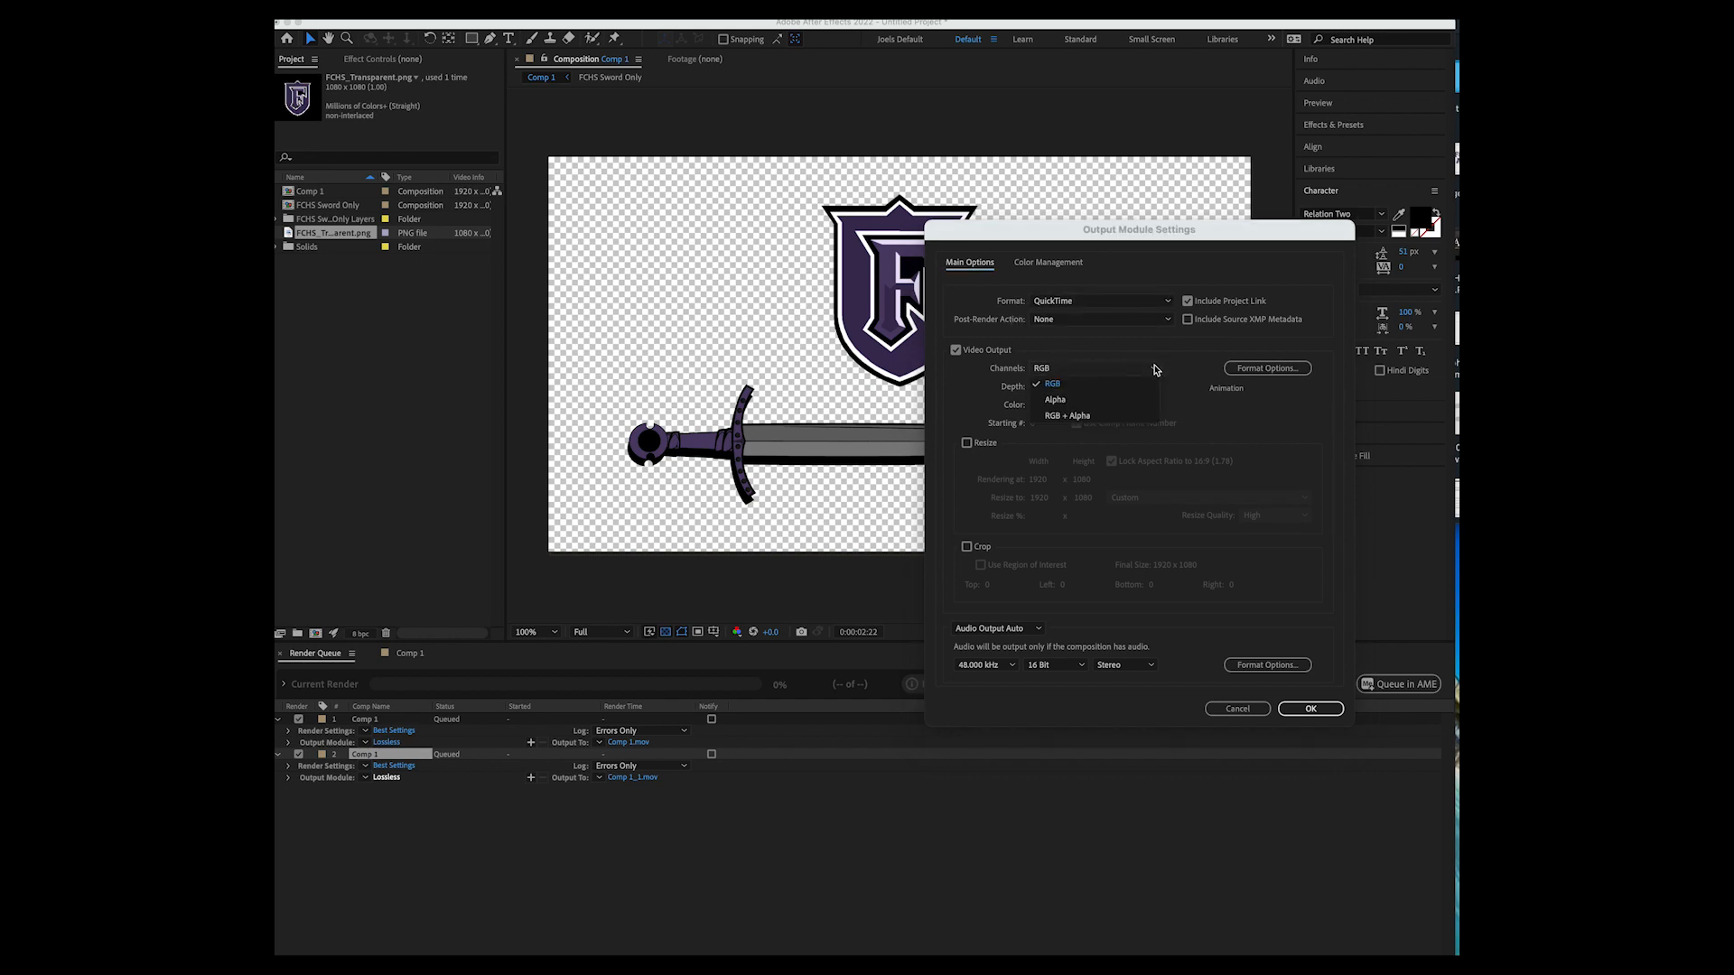
click(1141, 418)
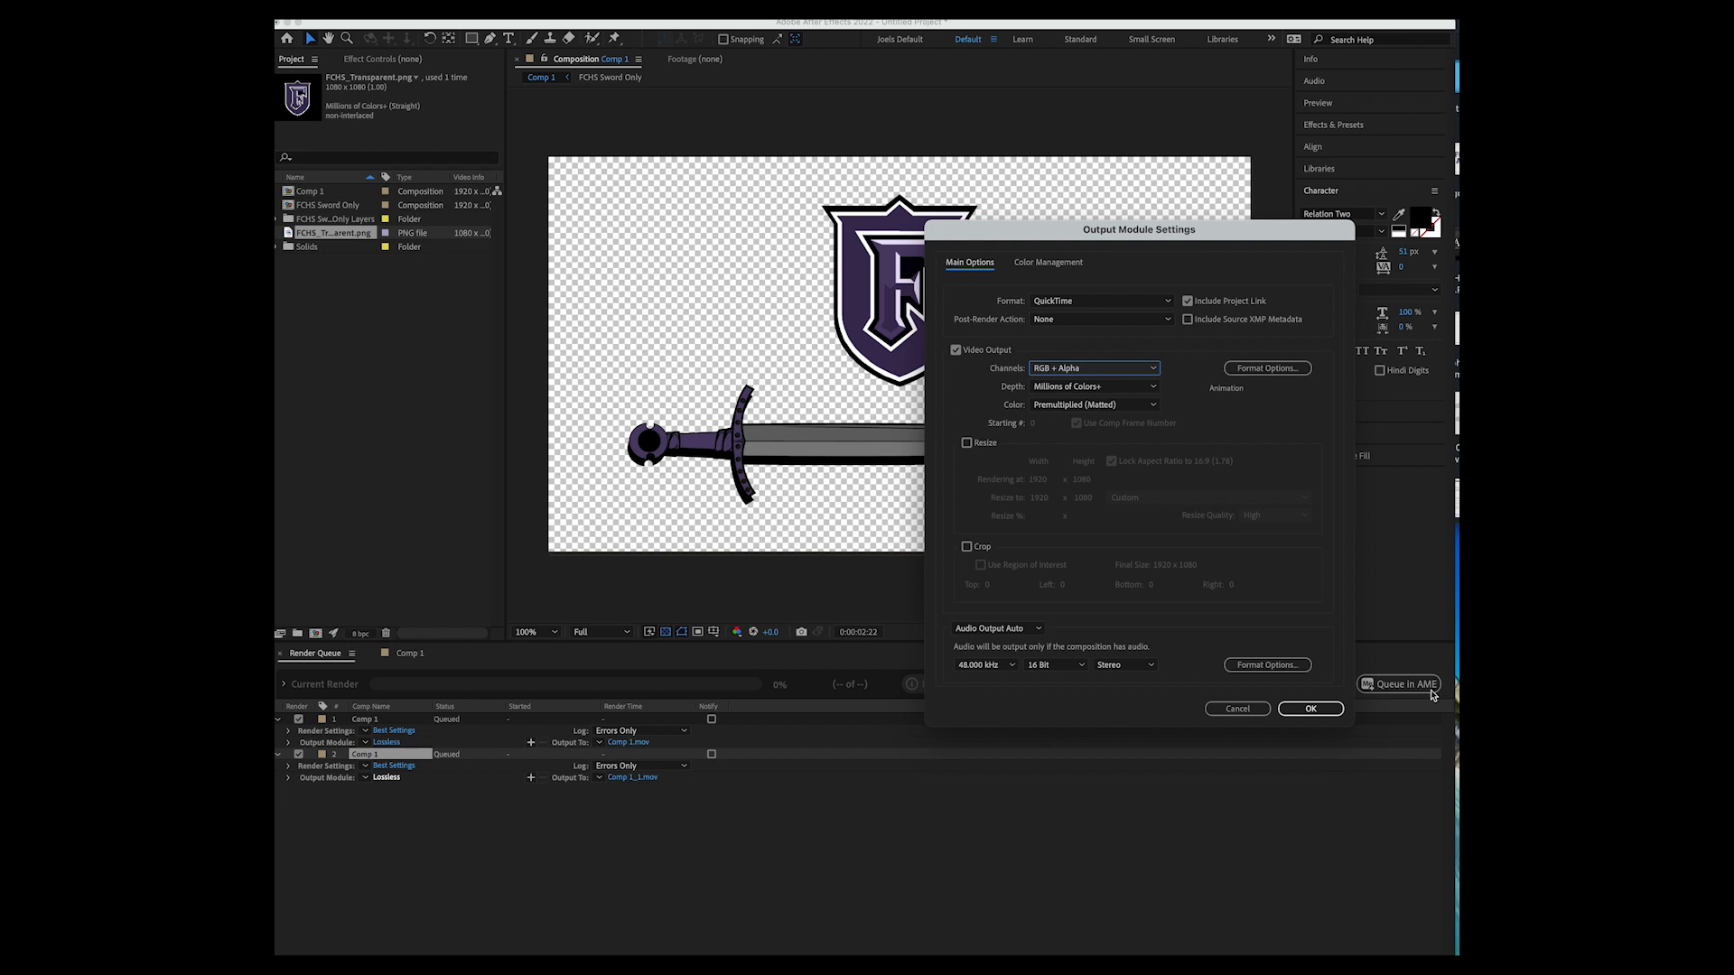
click(1310, 709)
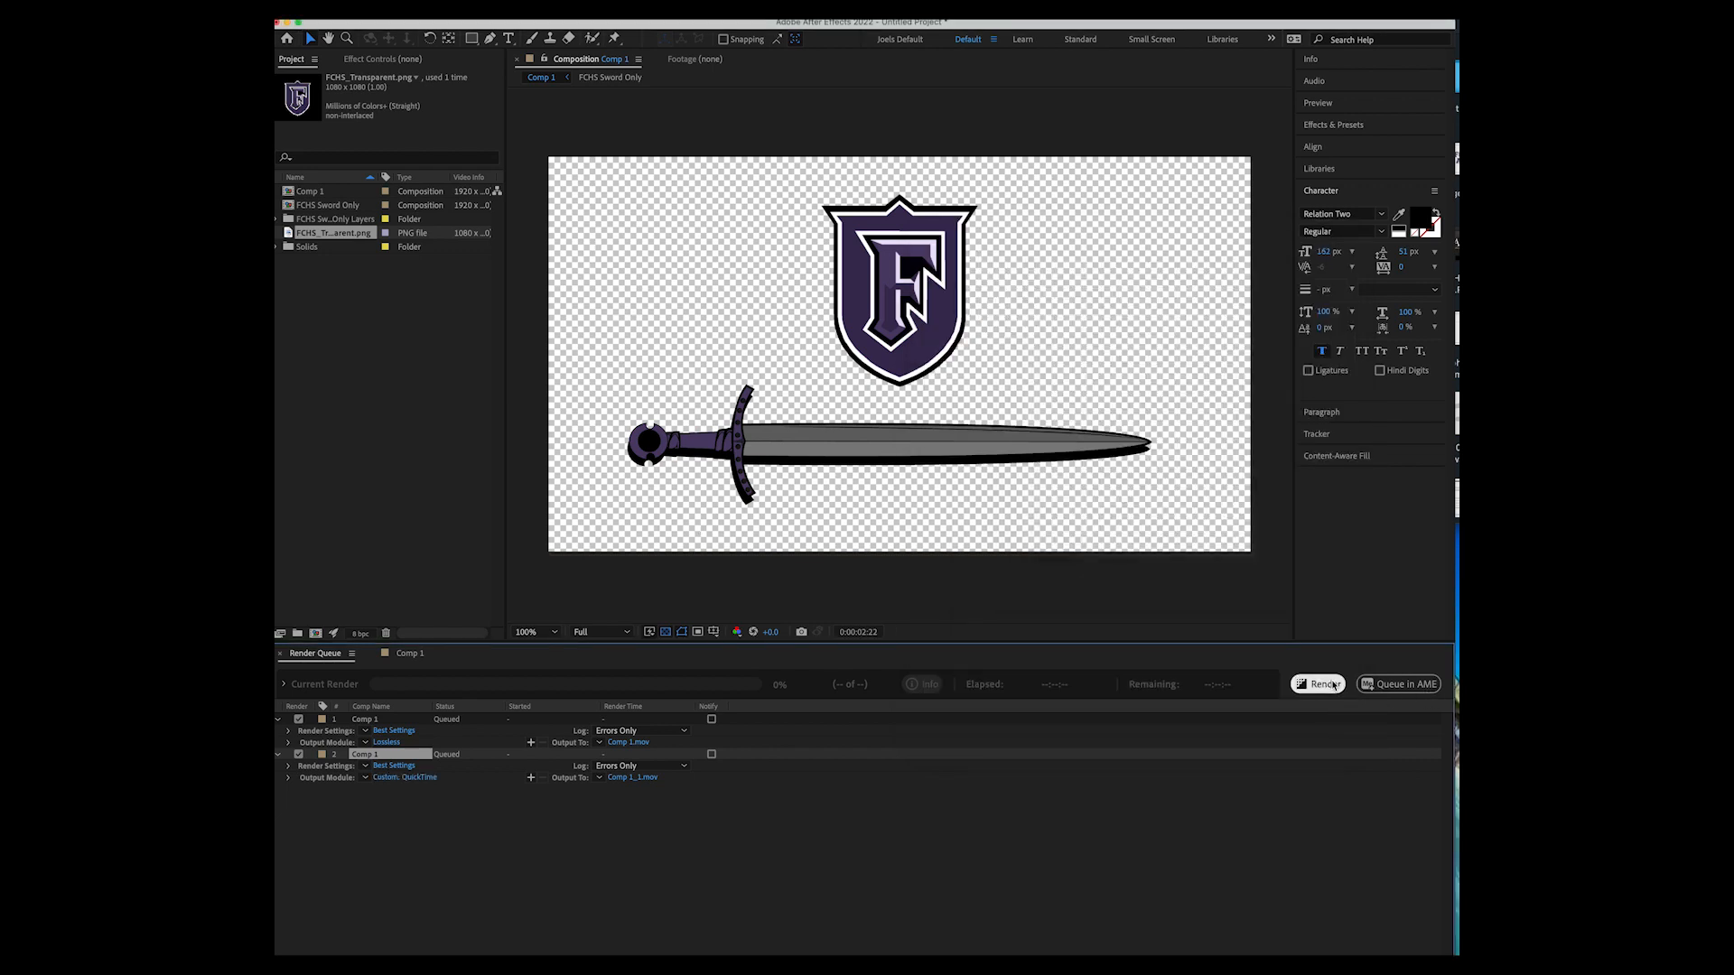
Set the second render item's output to Comp 1_1.mov on the Desktop and render the queue.
click(632, 777)
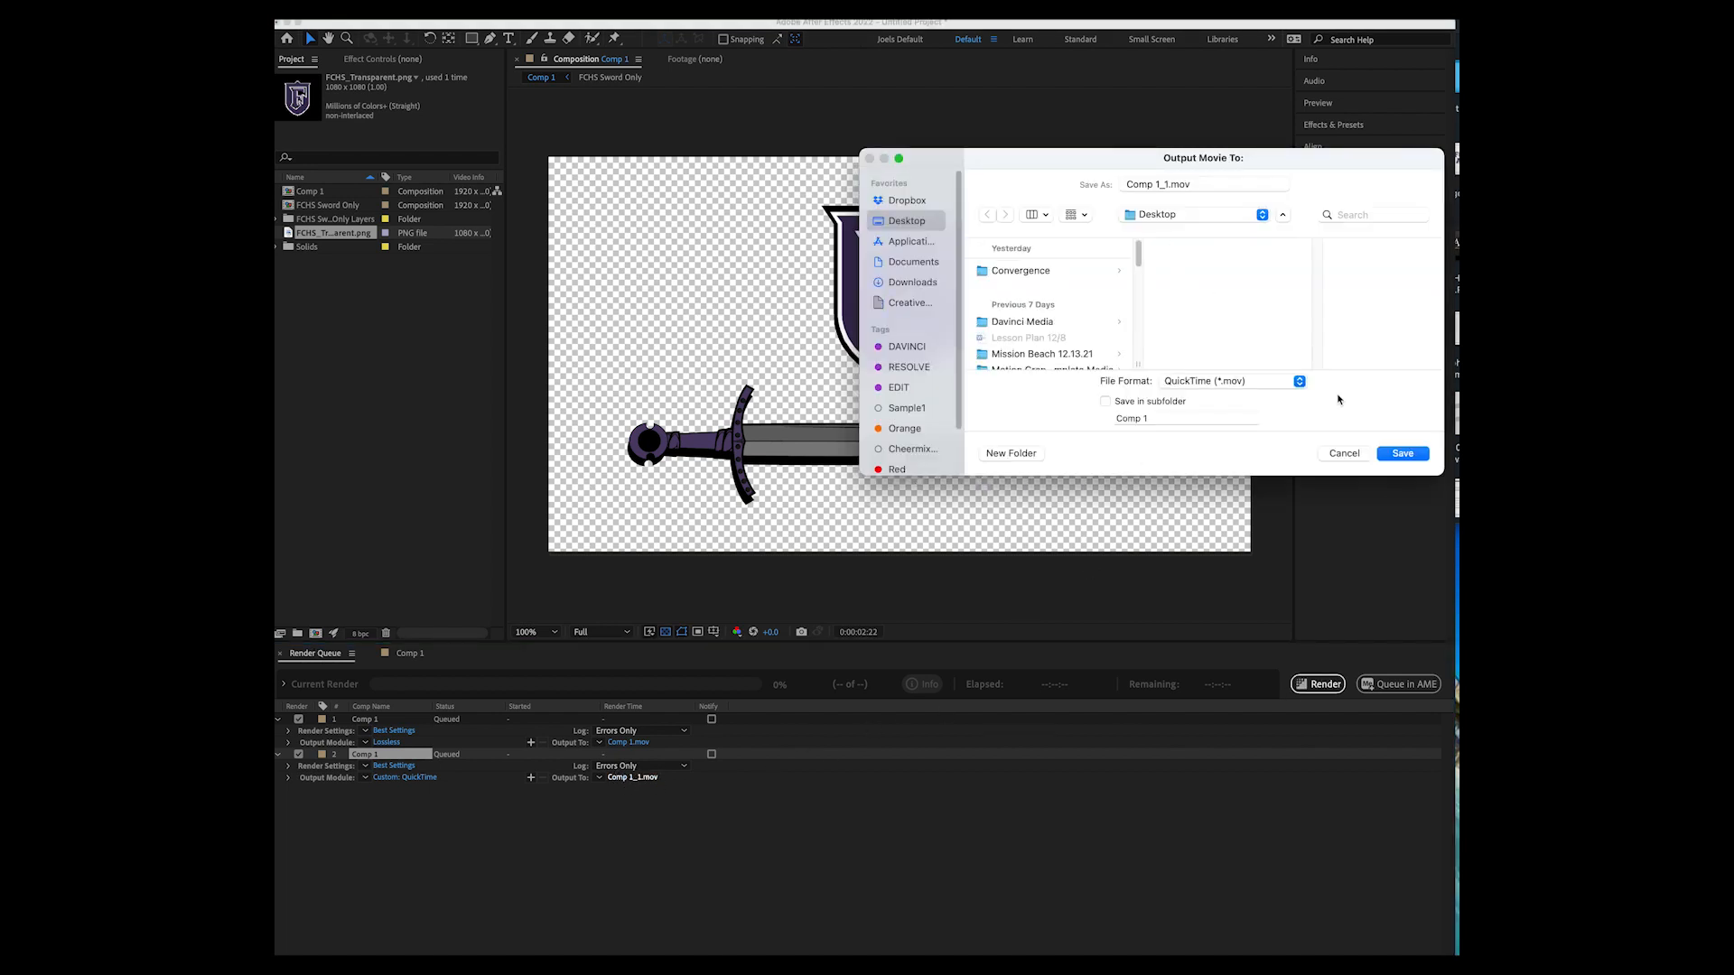
click(1396, 456)
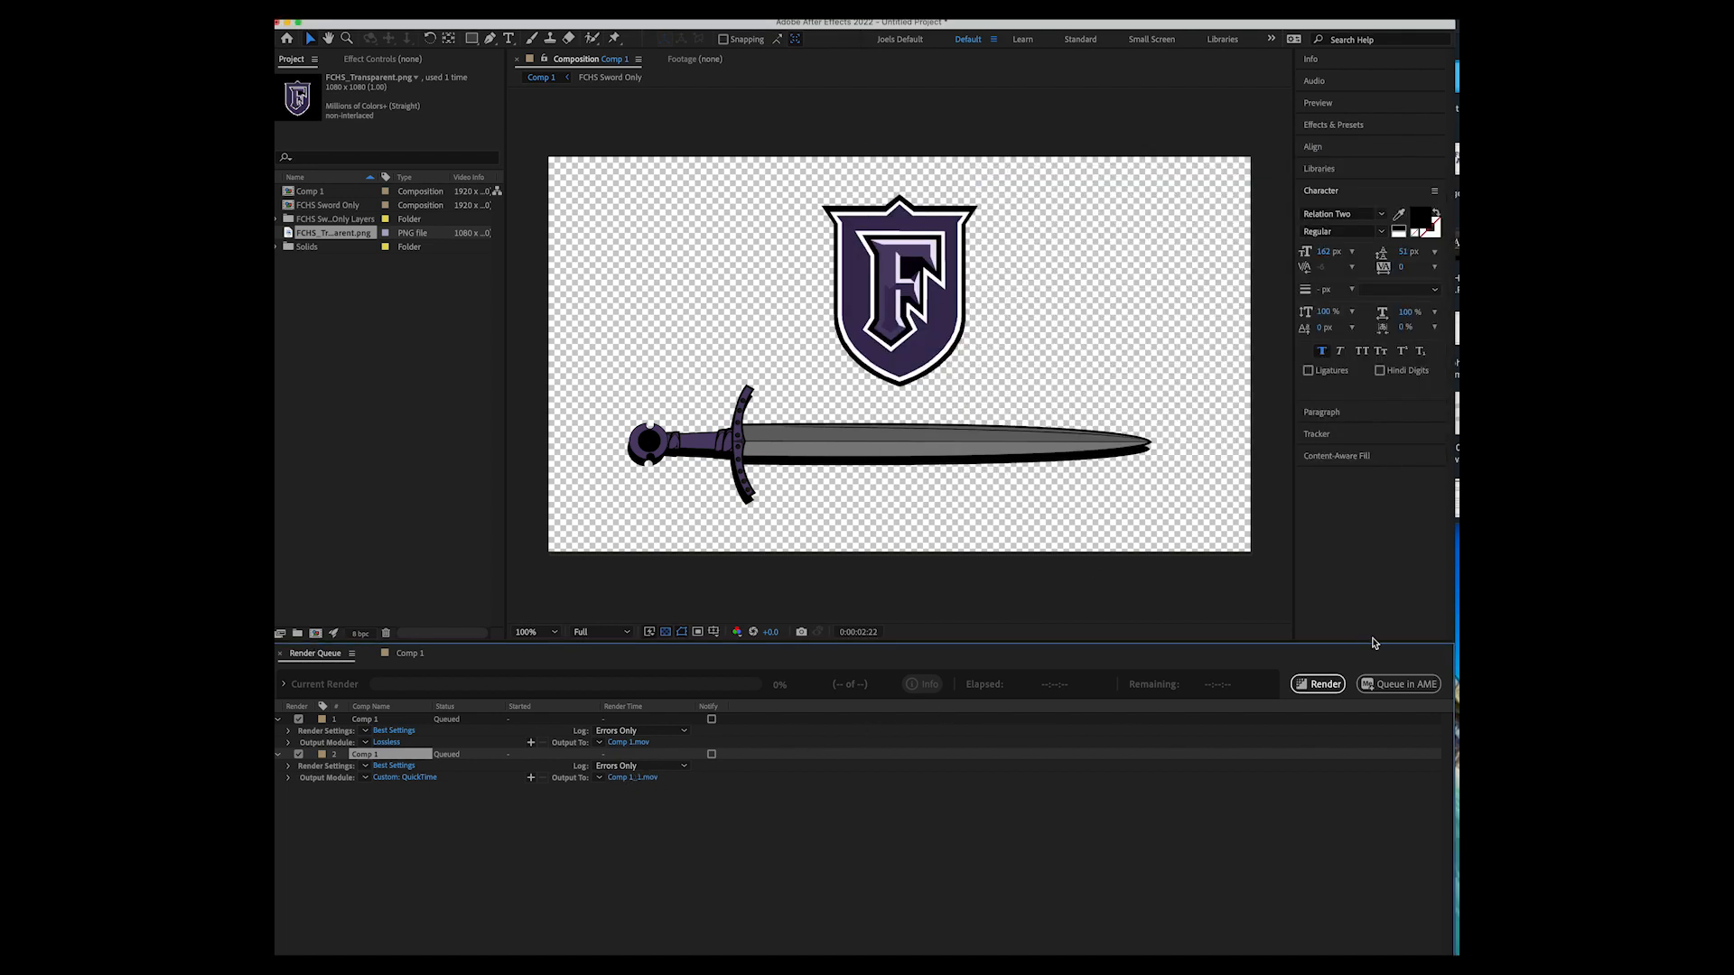
click(1334, 691)
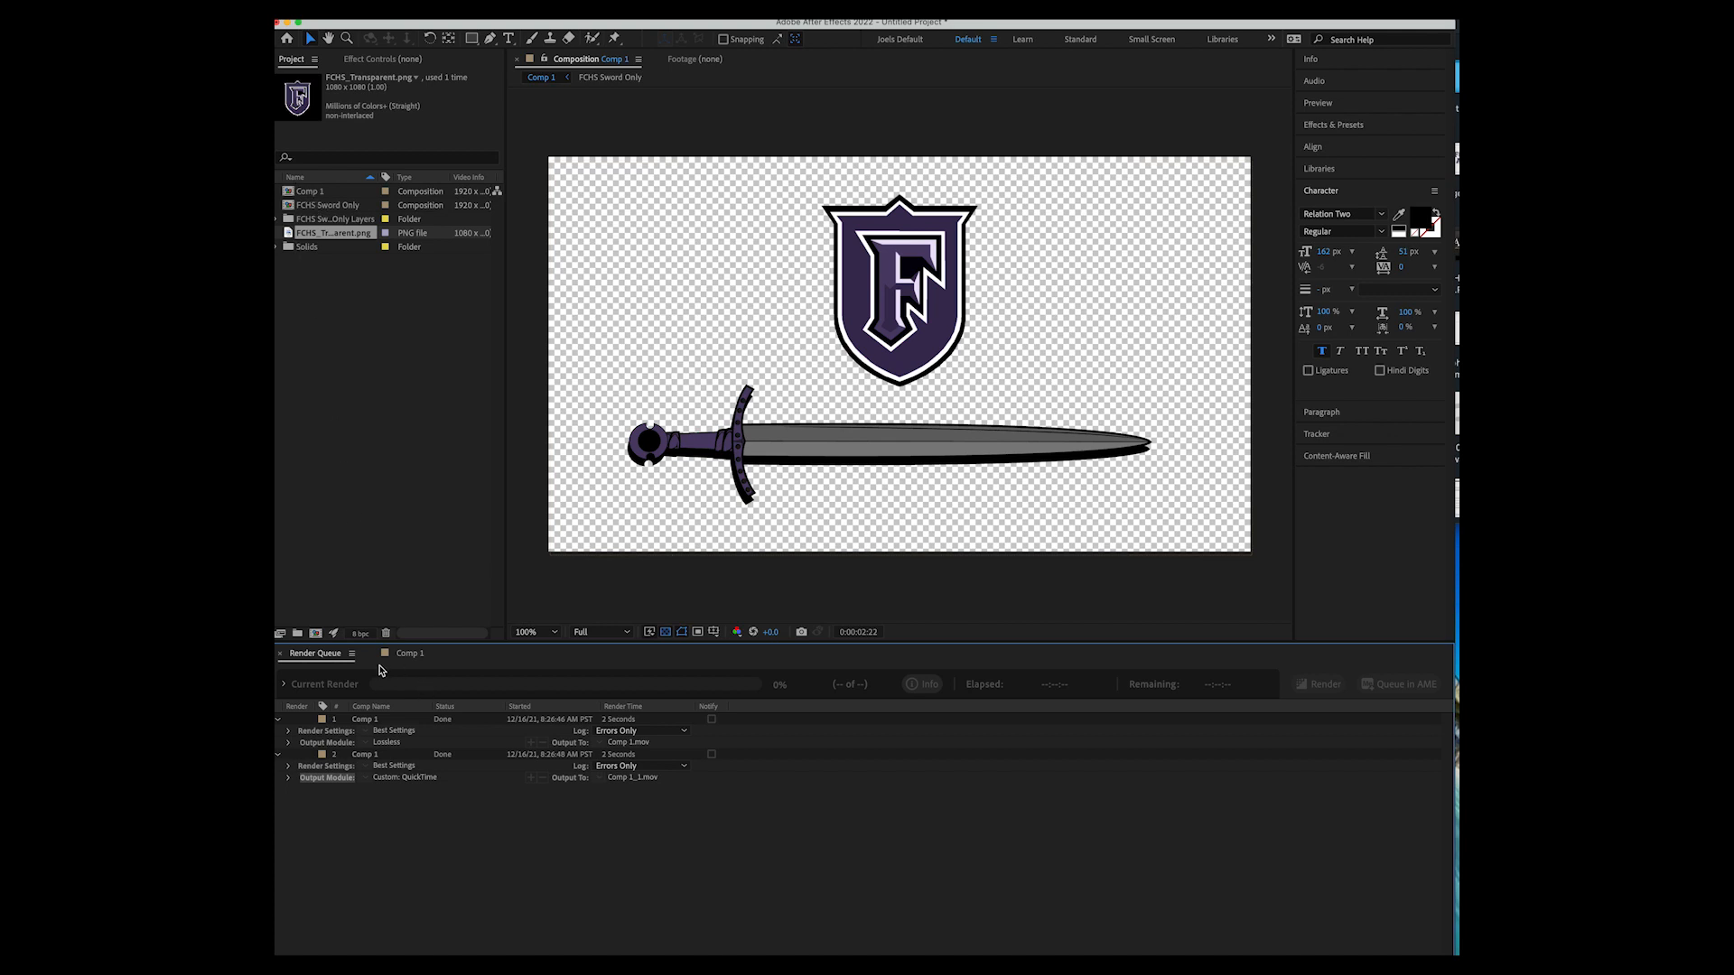
Return to the Comp 1 timeline and hide both the crest and sword layers.
click(409, 654)
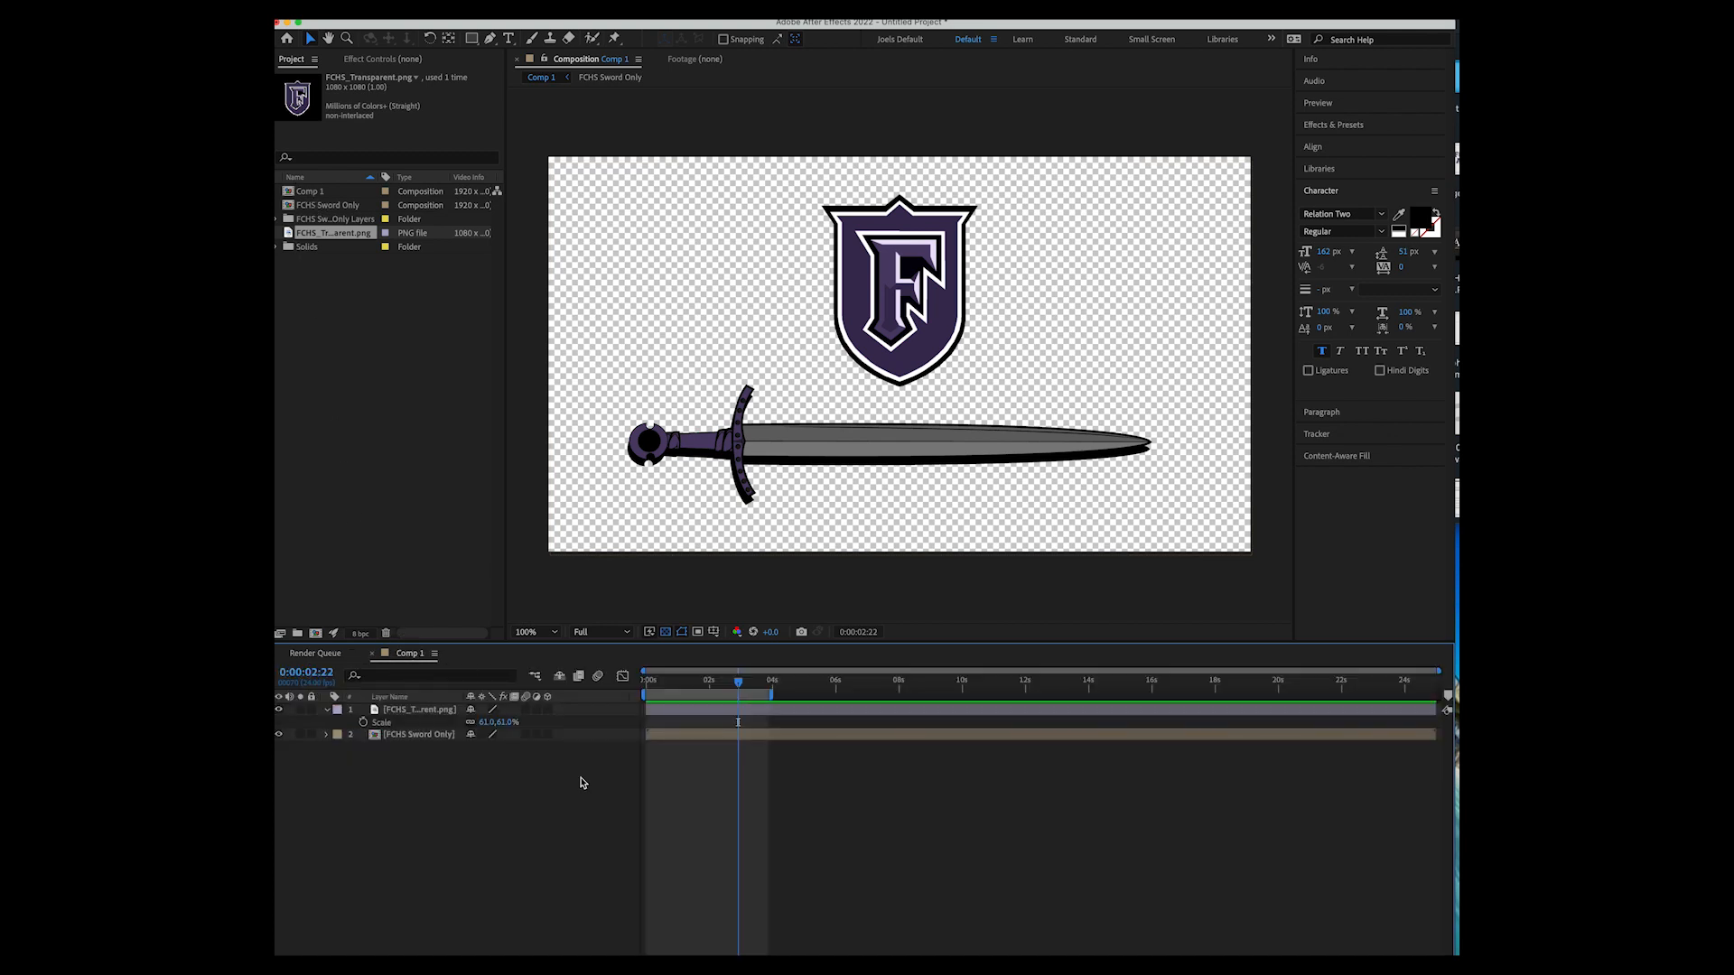
click(279, 710)
click(278, 734)
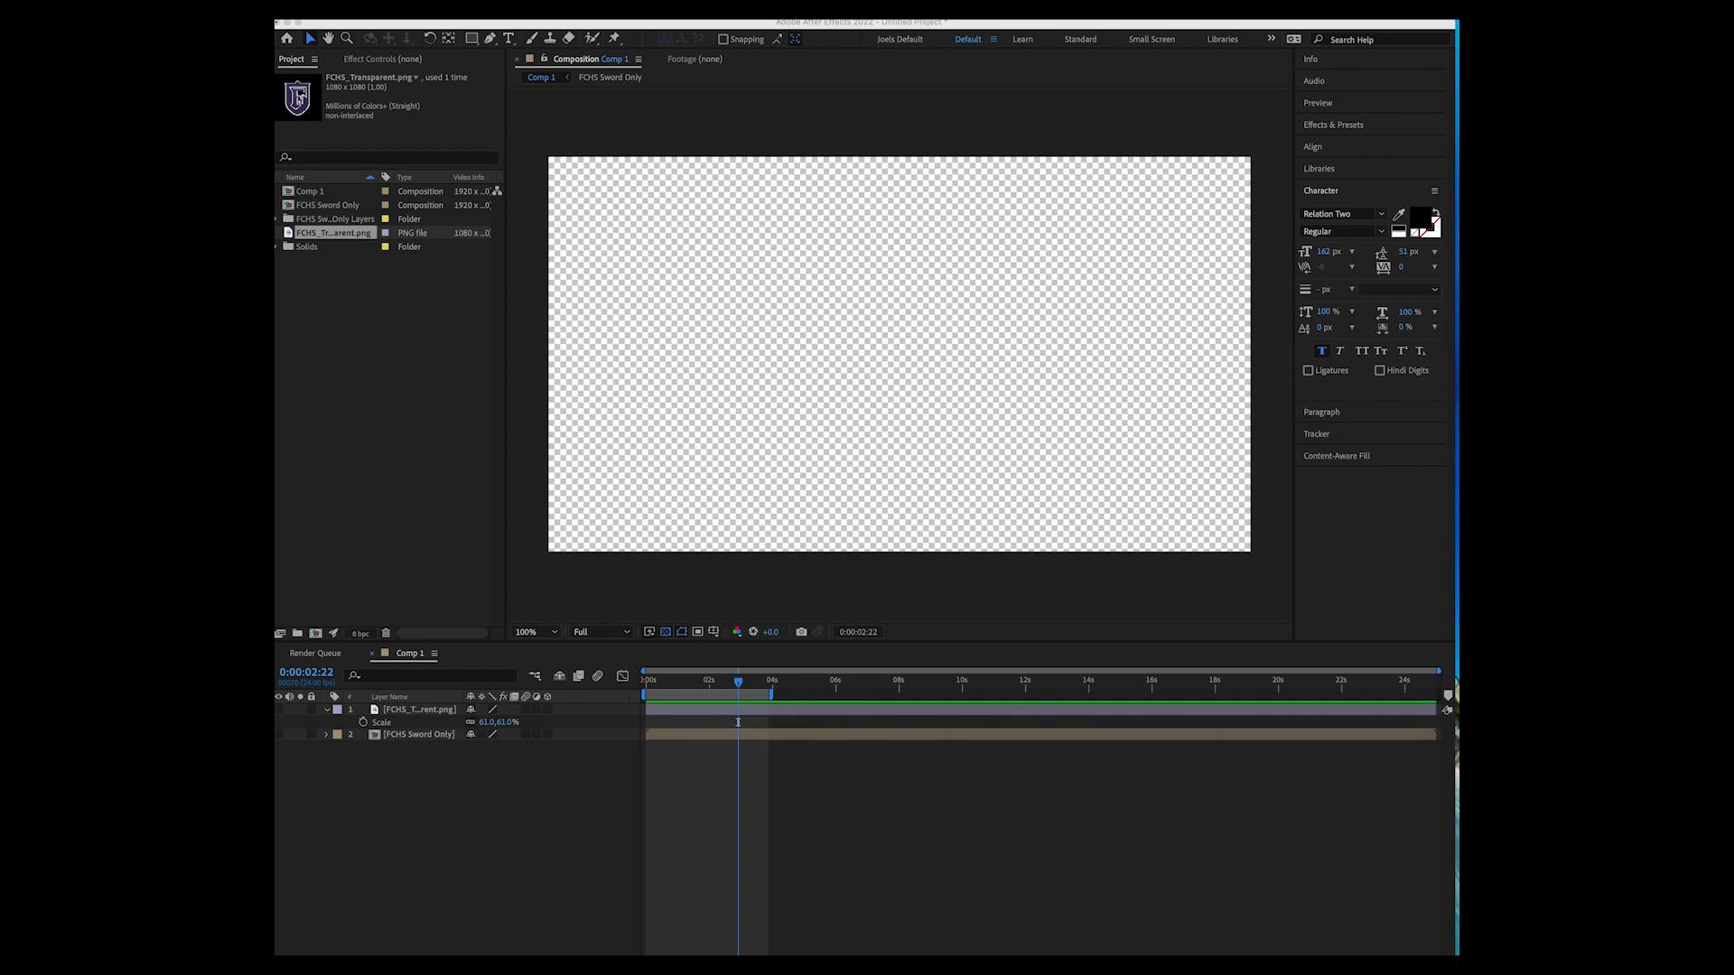
Import the rendered Comp 1_1.mov into the project and place it centred in the Comp 1 composition.
drag(931, 113, 391, 398)
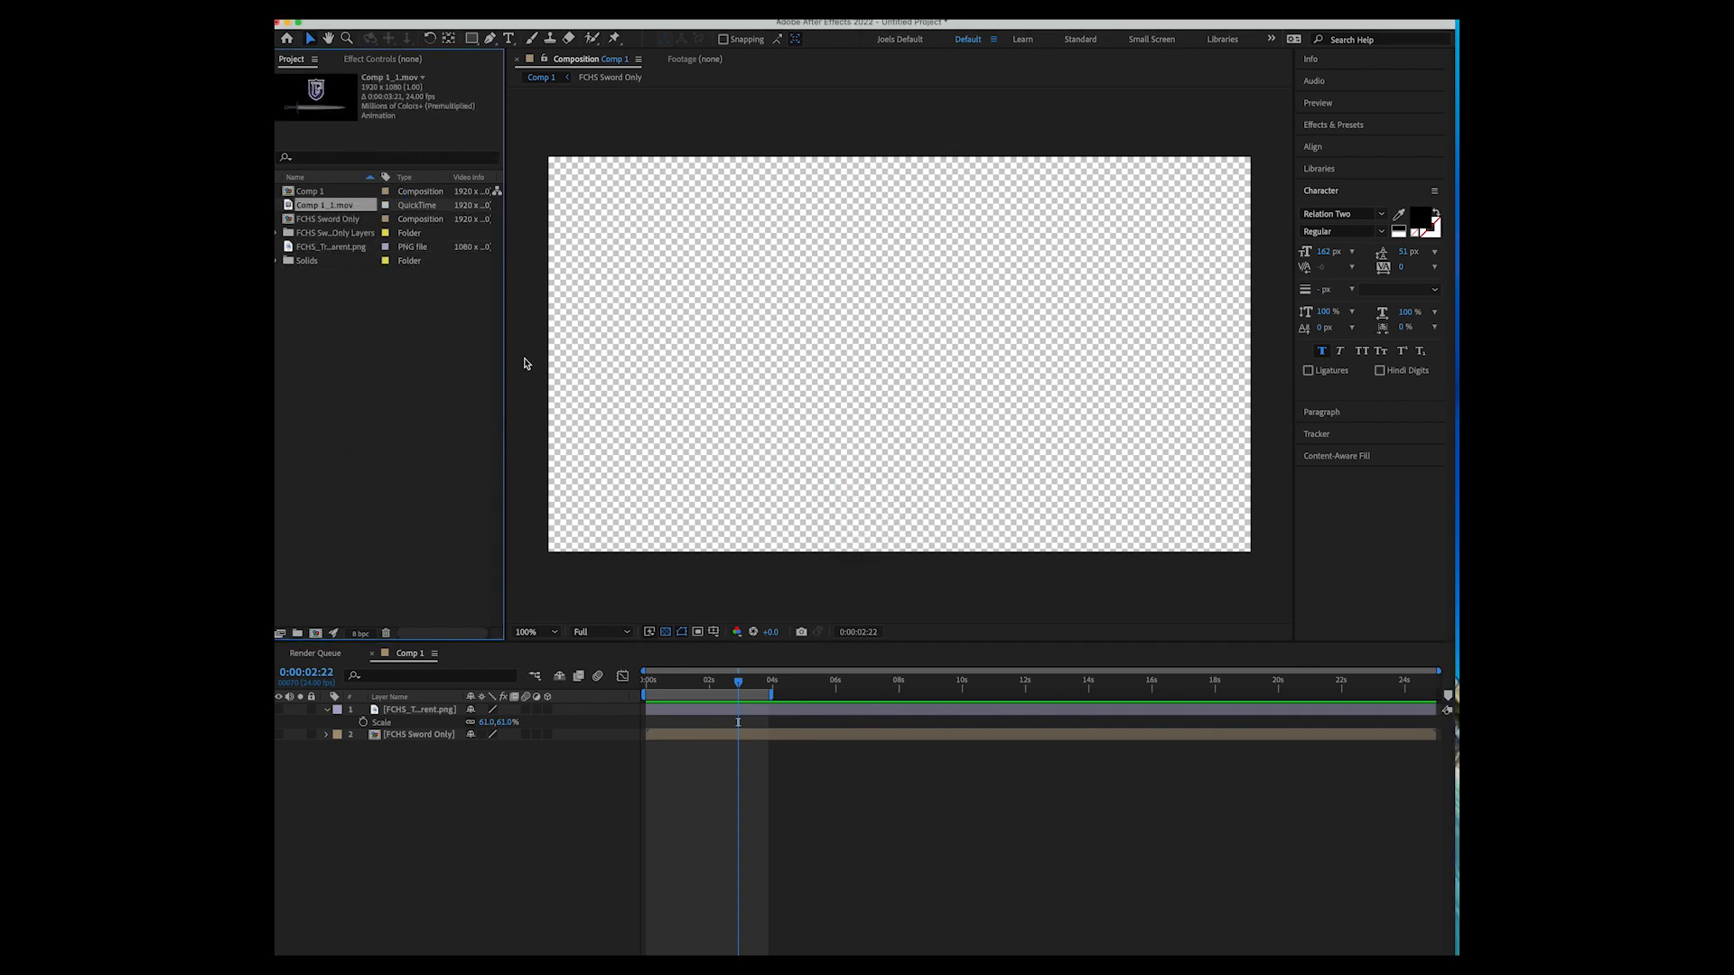
click(308, 191)
click(309, 205)
drag(315, 211, 913, 347)
drag(908, 355, 909, 356)
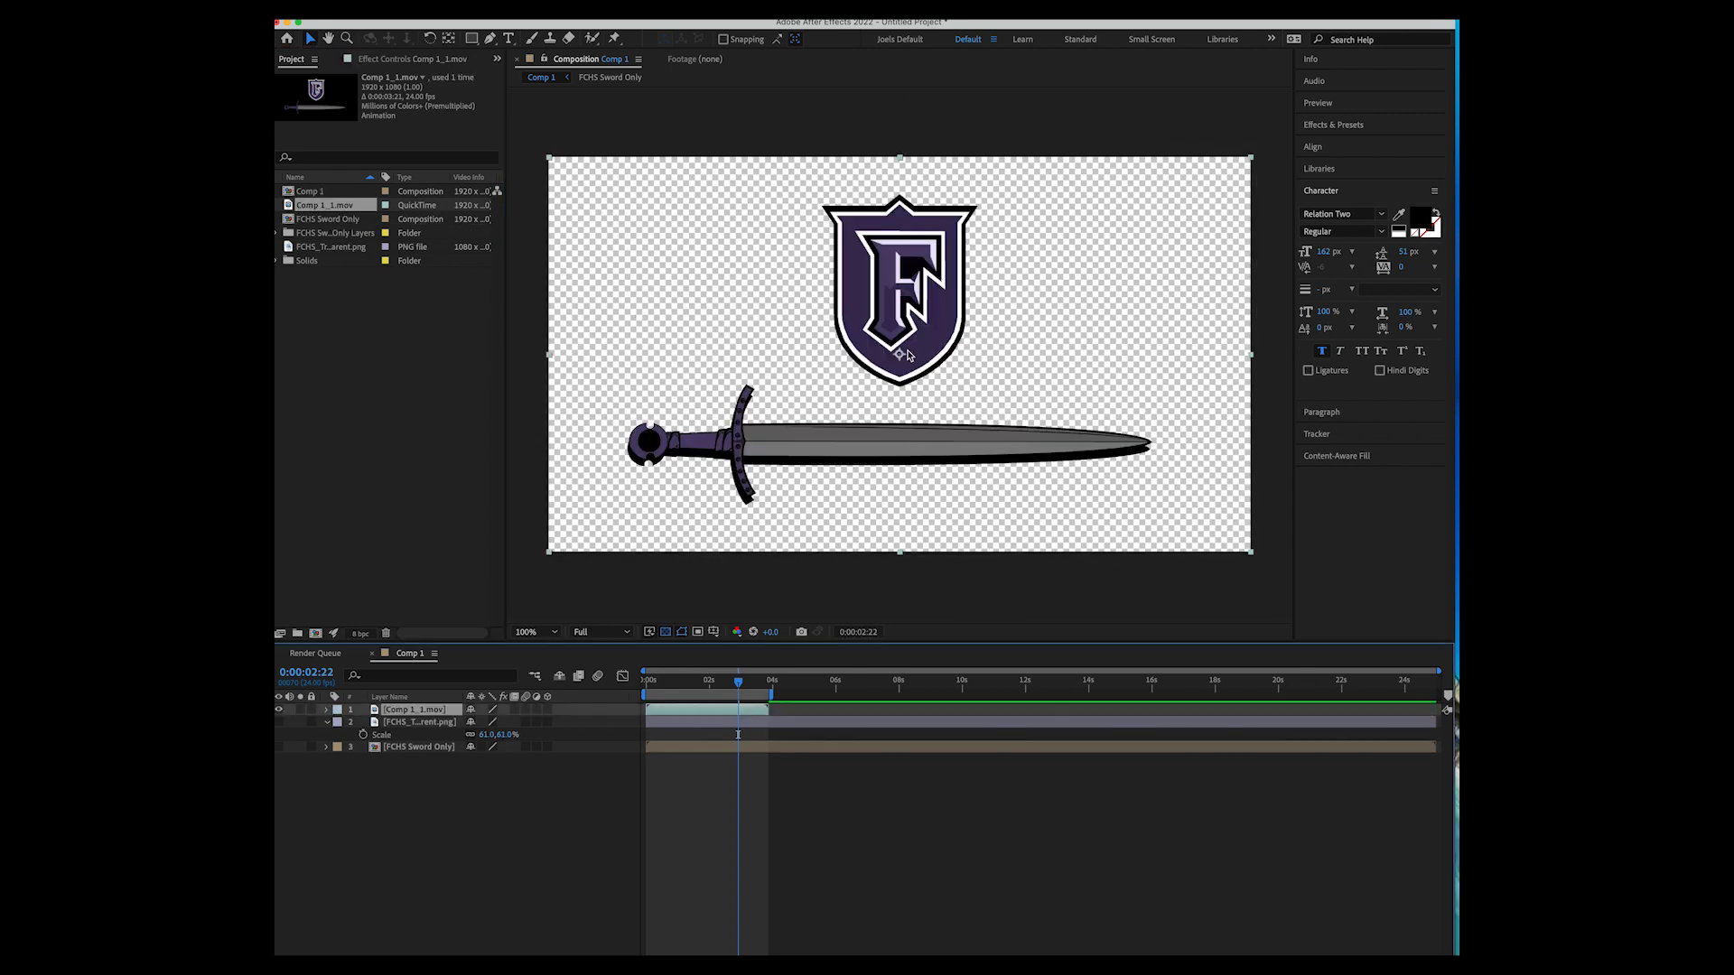